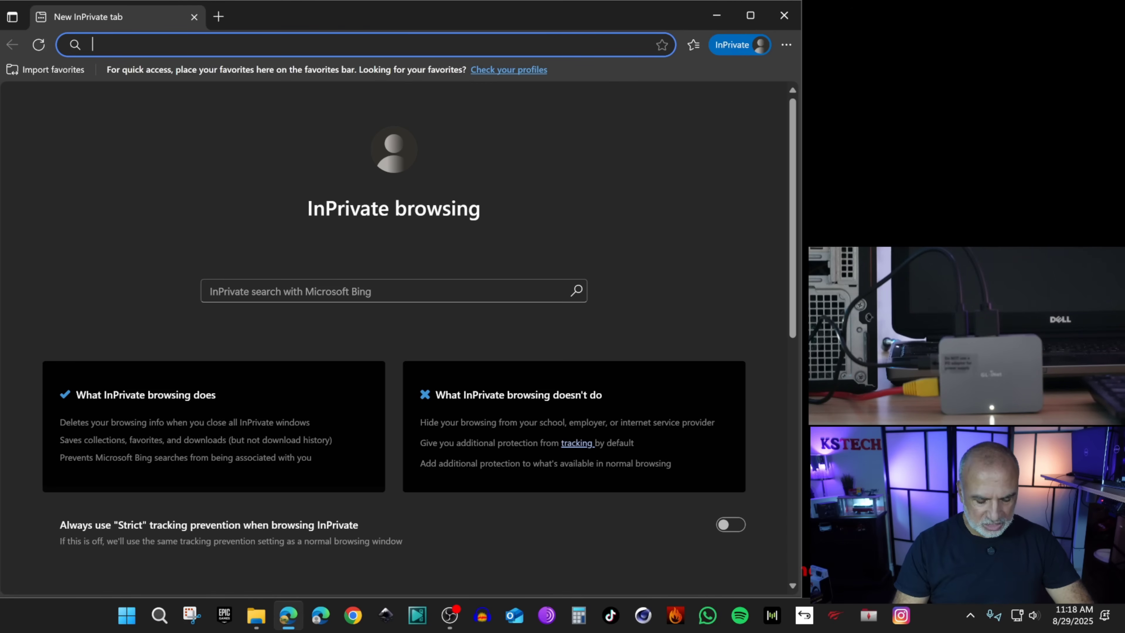
- Load glkvm.local in Edge and proceed past the unsafe-certificate warning to the password setup page
type("glkvm.")
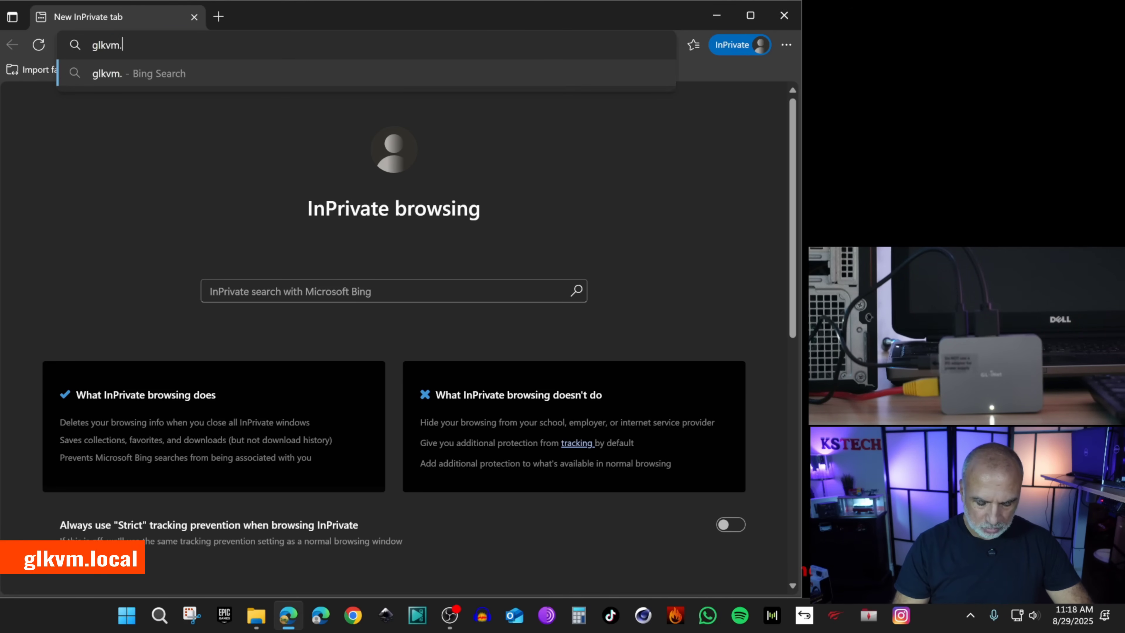
type("local")
key("Return")
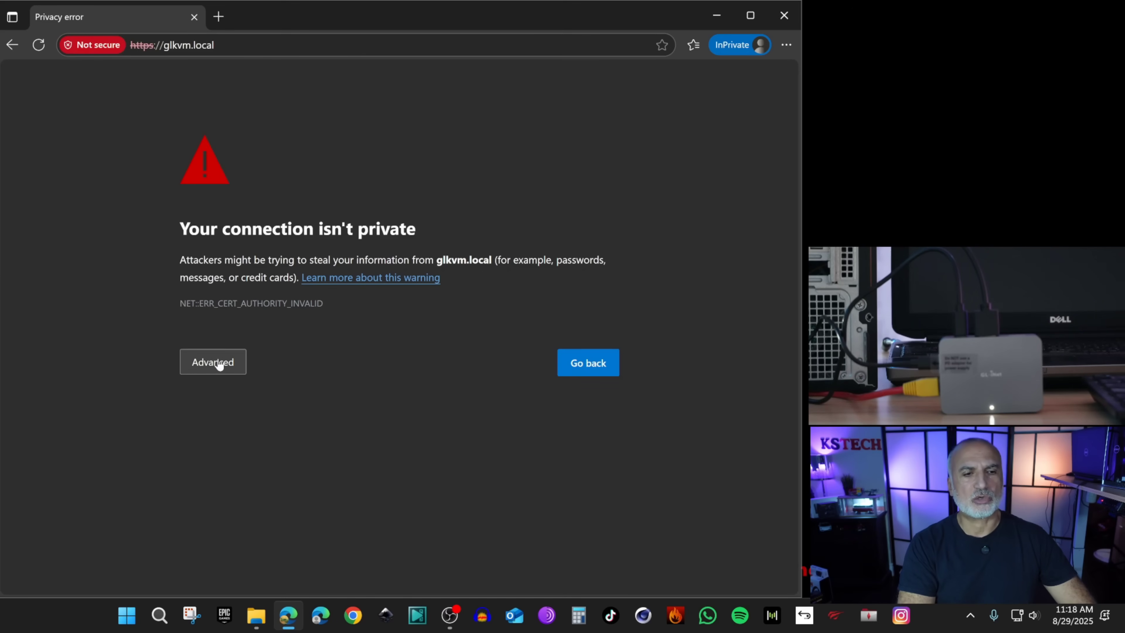
left_click(219, 364)
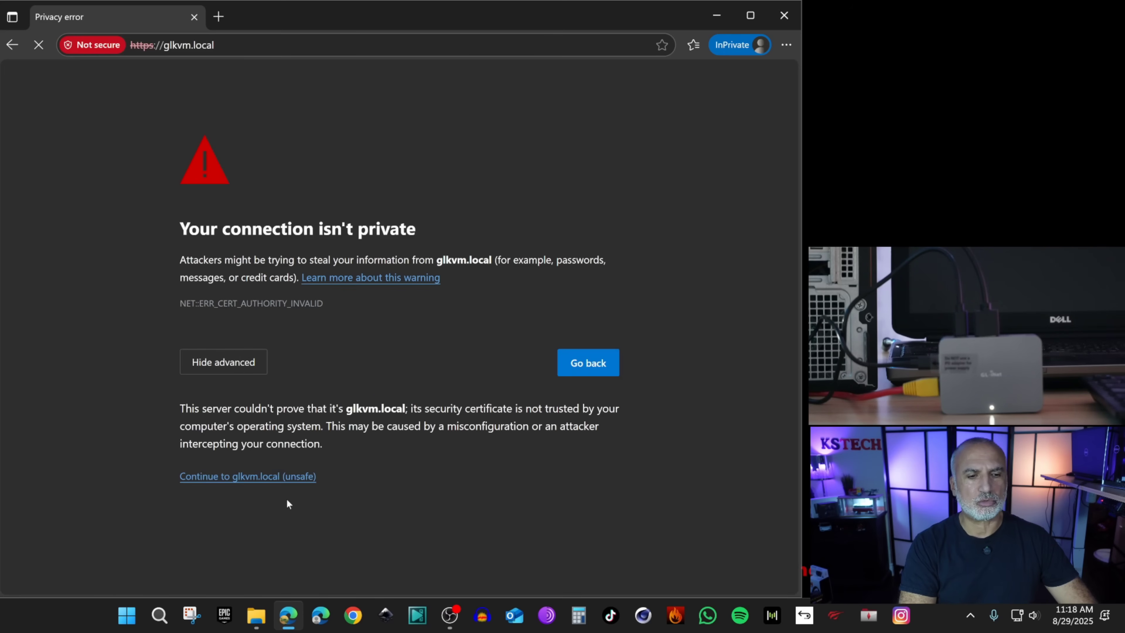
left_click(259, 480)
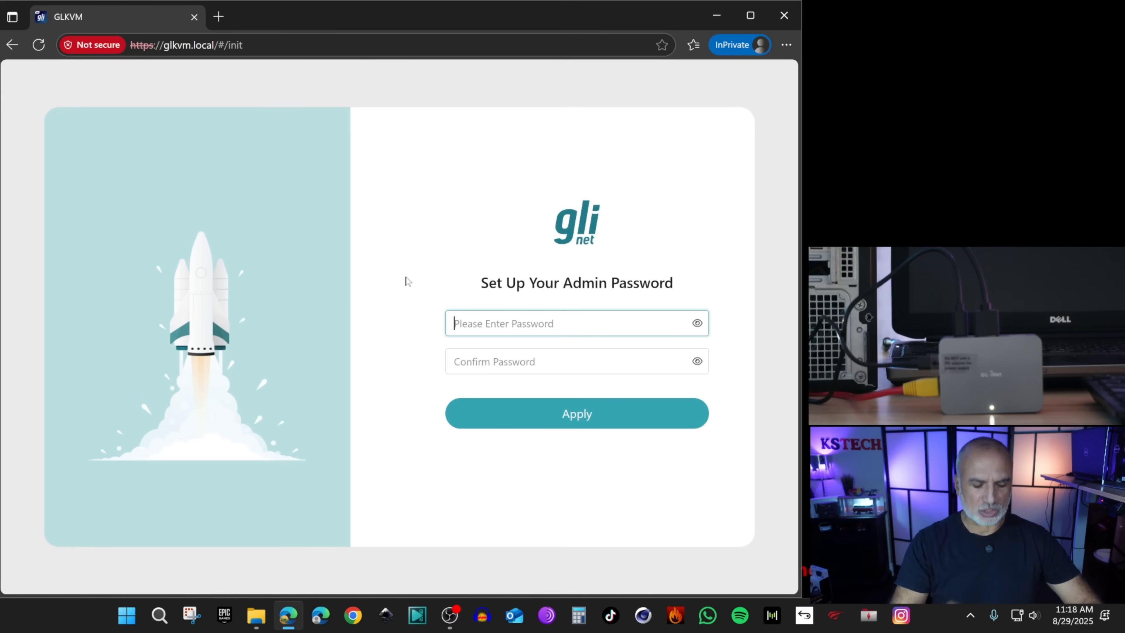
- Enter and confirm the new admin password, then apply it to open the console
type("••••••••••")
key("Tab")
type("••••")
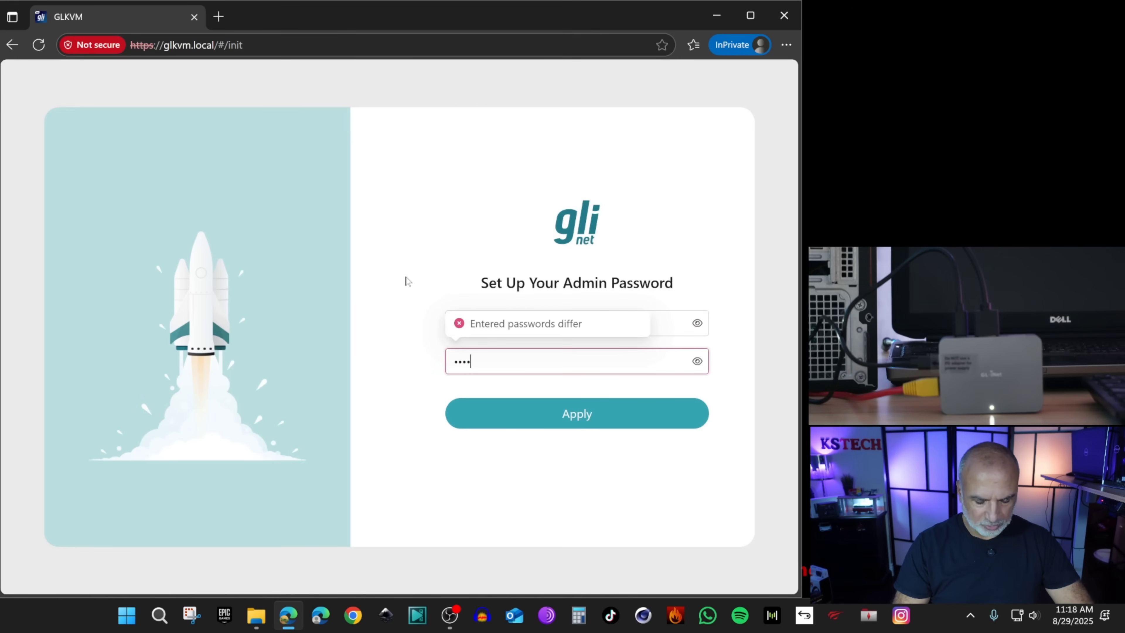
type("••••••")
key("Return")
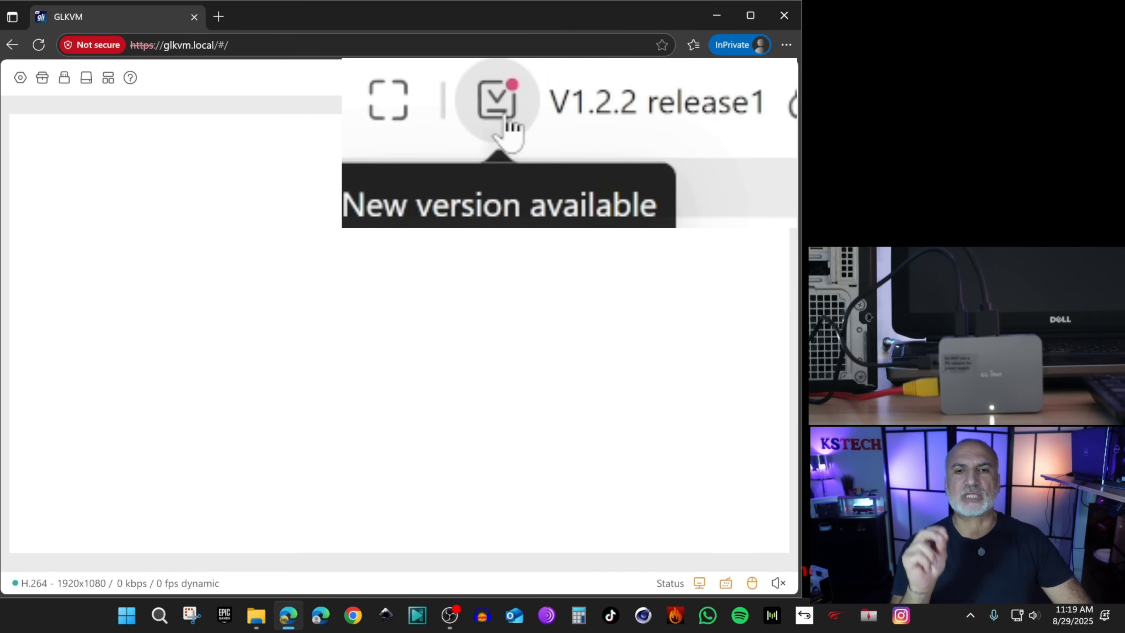
- Upgrade the KVM firmware from V1.2.2 to V1.4.2 release1, logging back in with the admin password
left_click(597, 86)
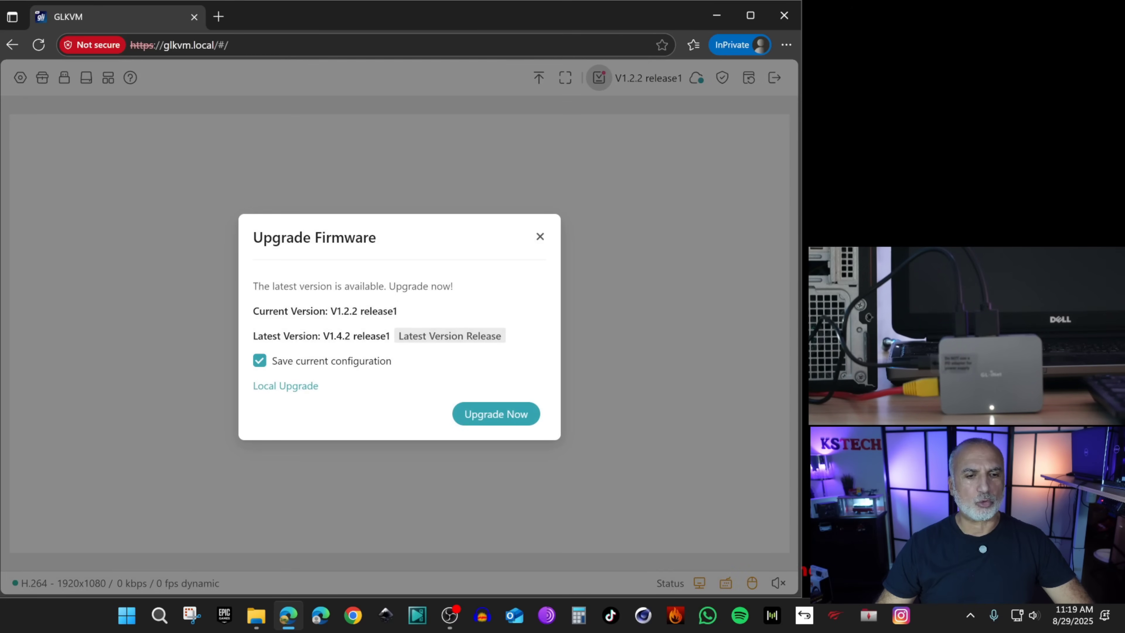
left_click(498, 417)
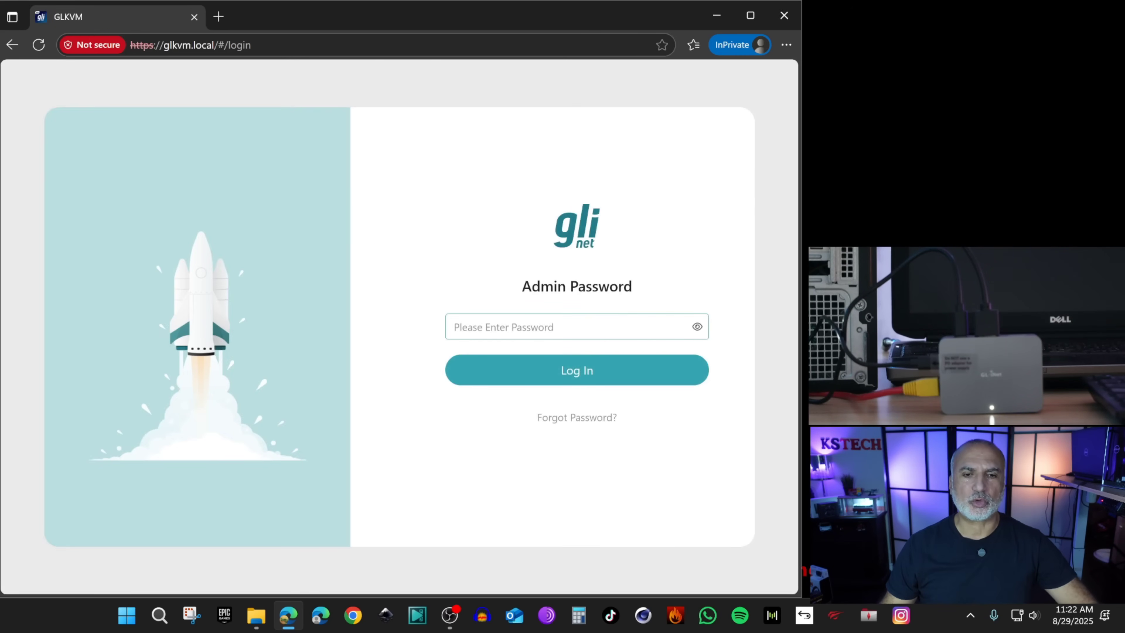
type("•••")
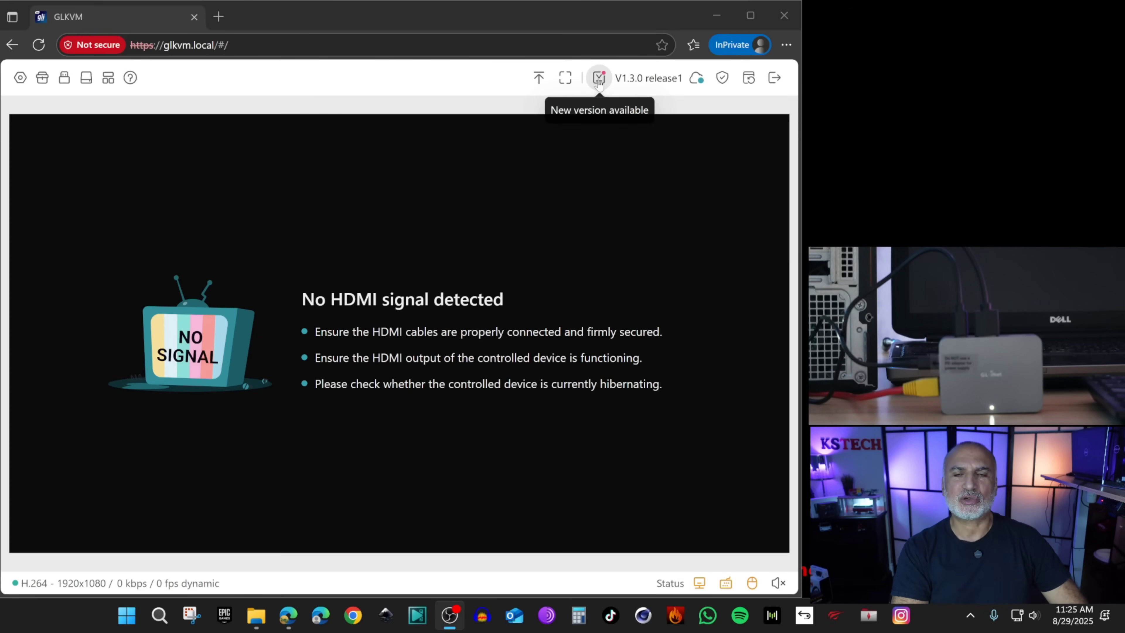
left_click(600, 78)
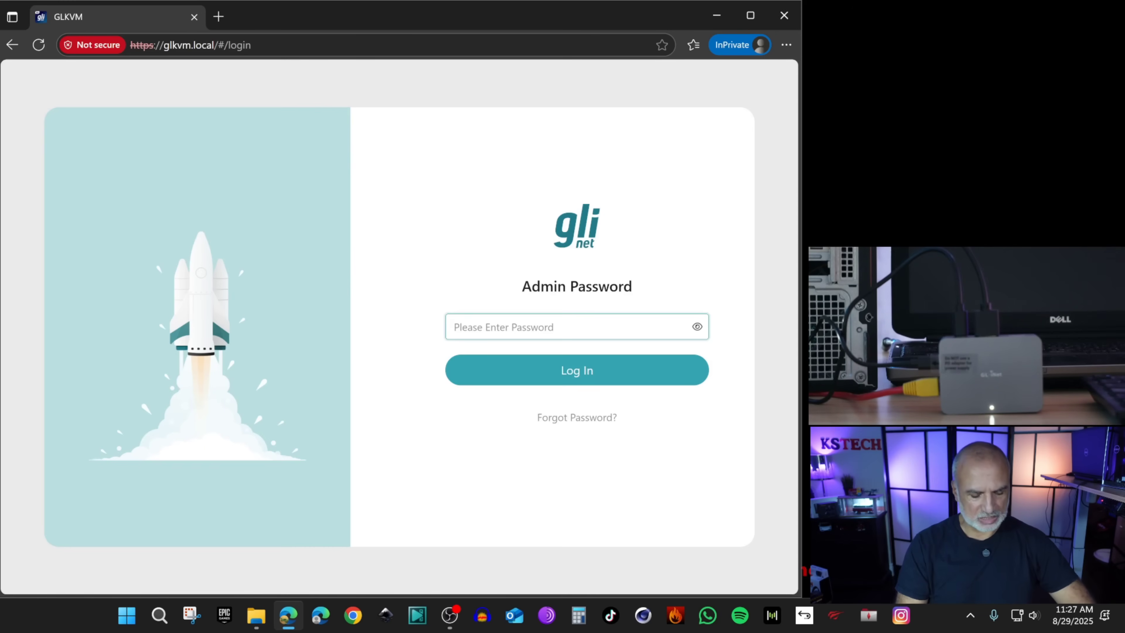
type("•••••••••")
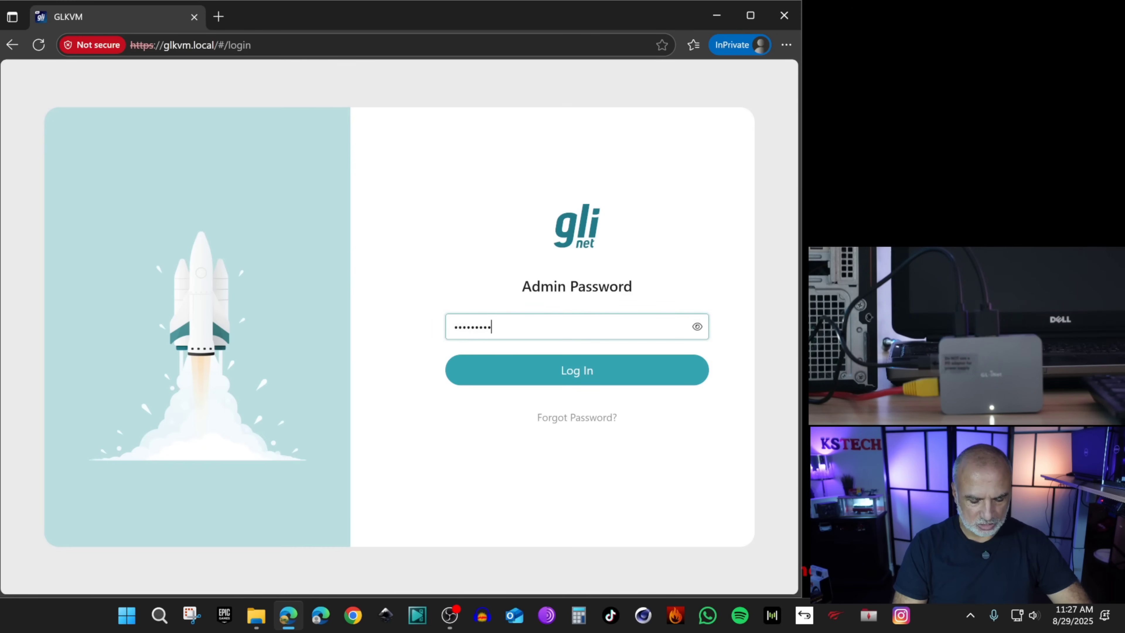
key("Return")
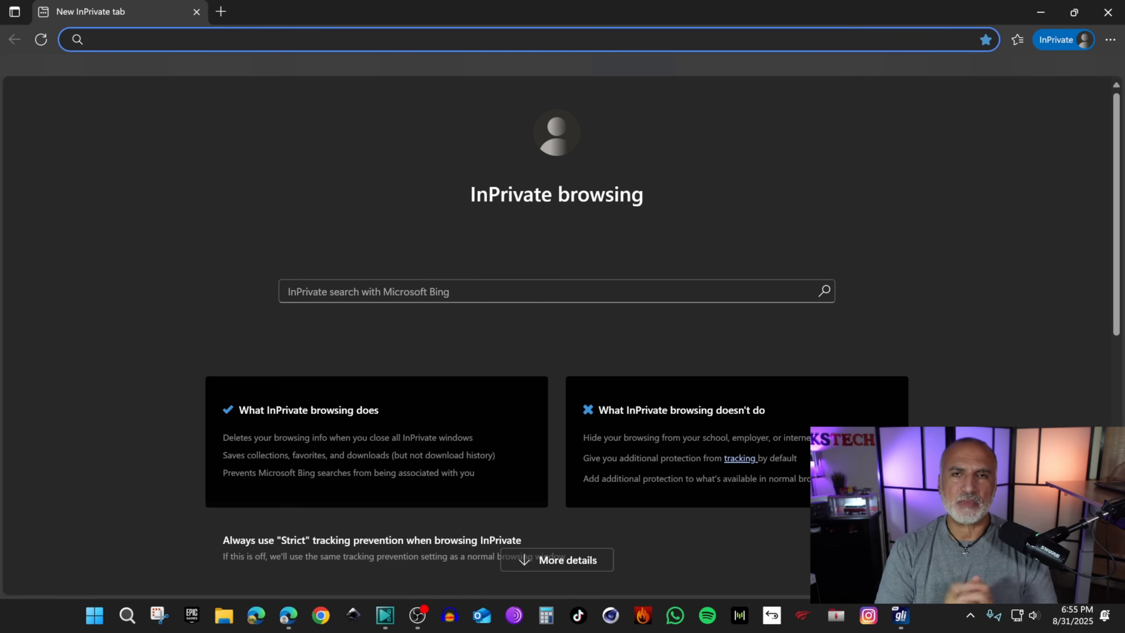
- Go to gl-inet.com and open the Comet (GL-RM1) product page under Products > Remote Control
type("https://www.gl-inet.com/")
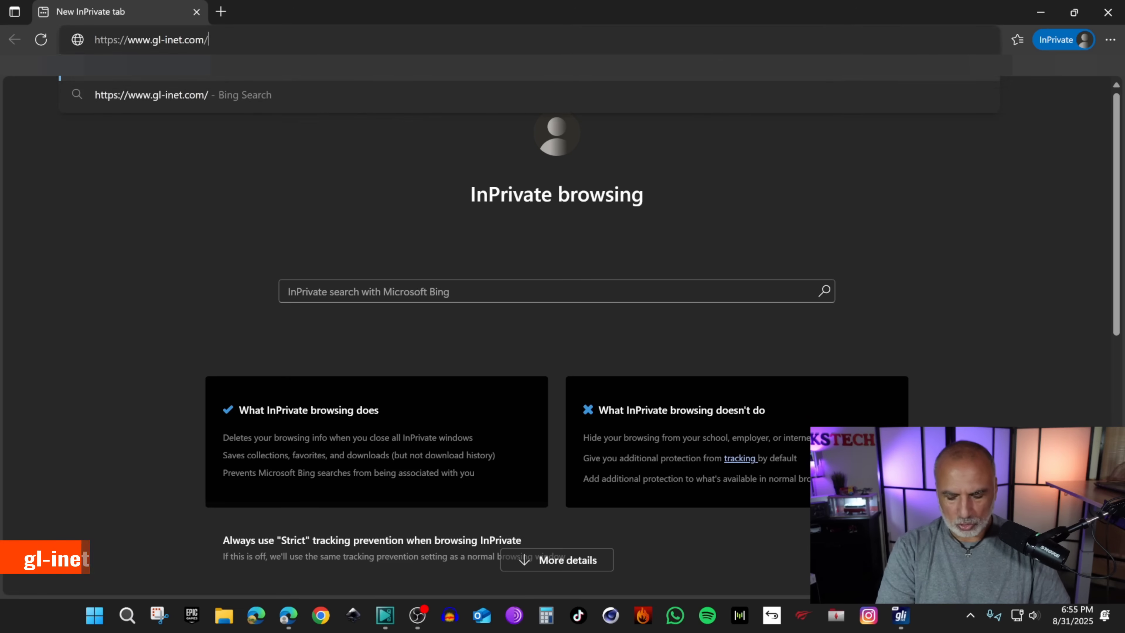
key("Return")
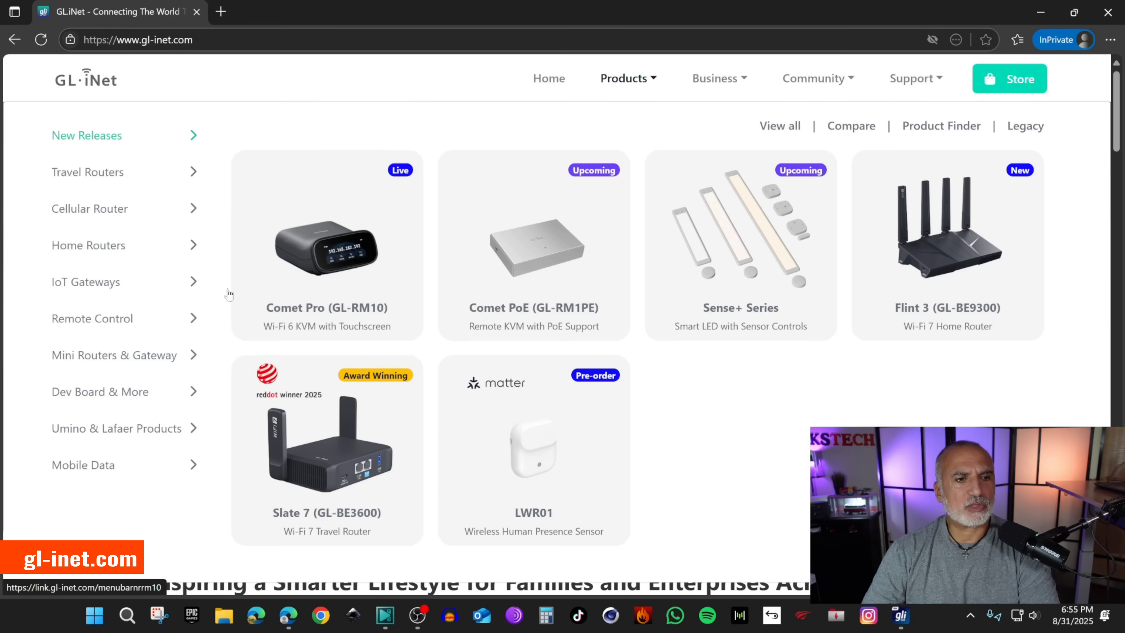
mouse_move(124, 320)
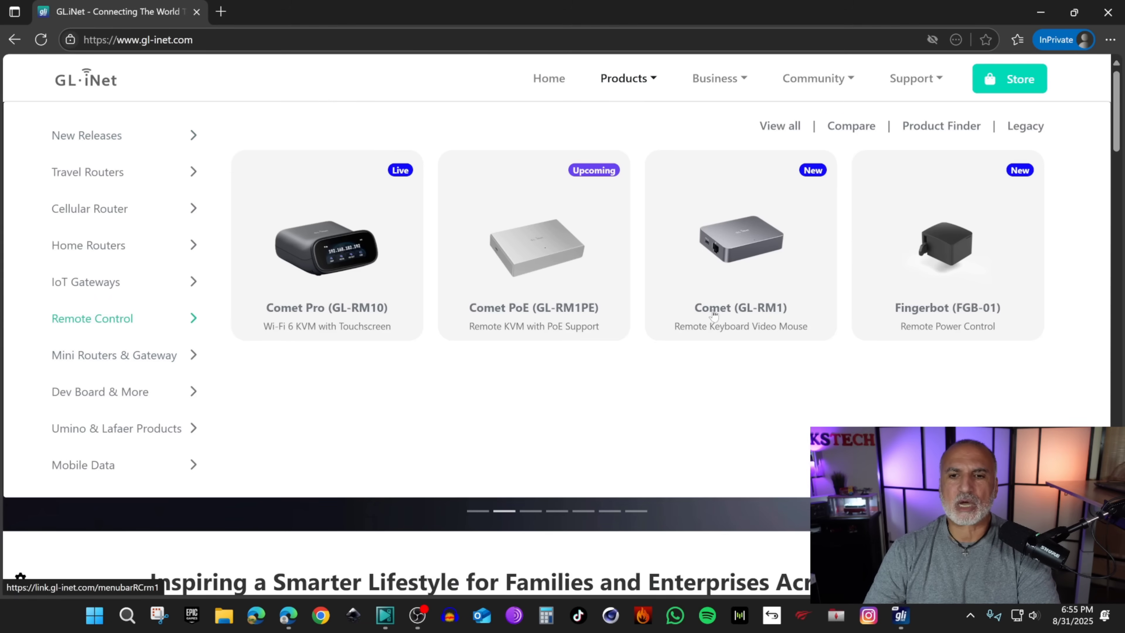
left_click(737, 252)
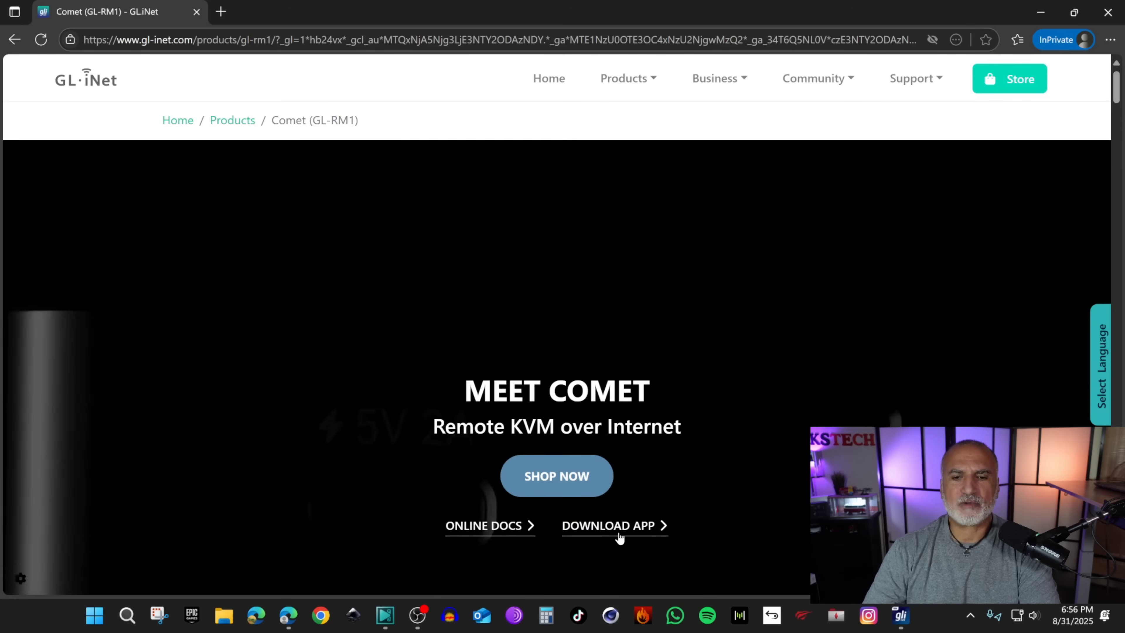
- Download and save the Windows installer glkvm_1.1.0_release1.exe, then minimize the browser
left_click(607, 526)
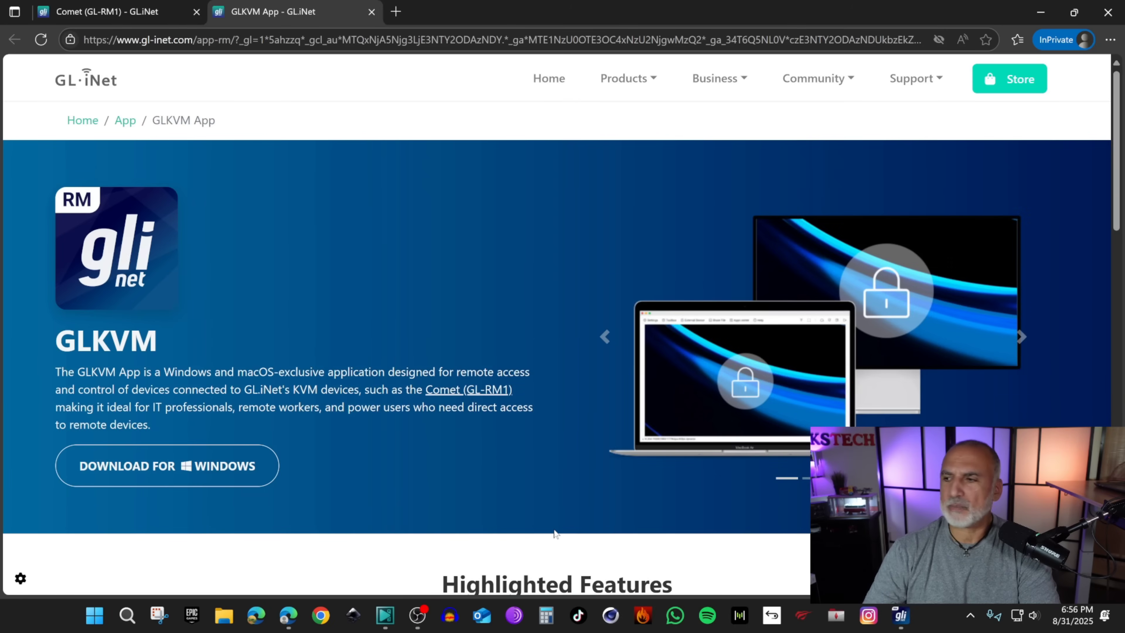
left_click(169, 469)
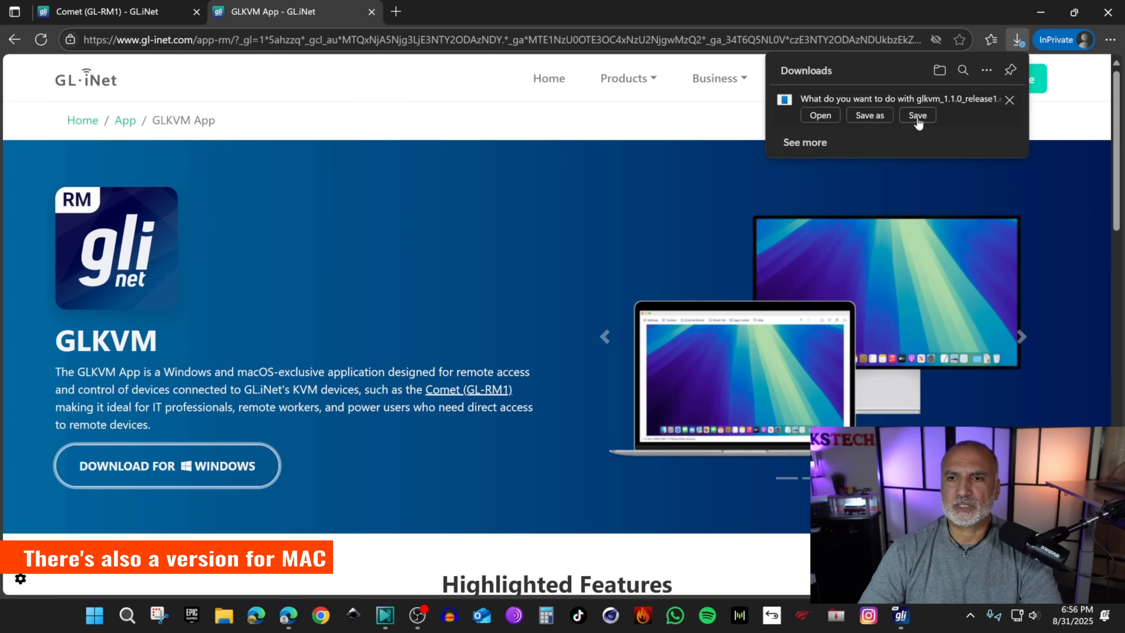
left_click(918, 118)
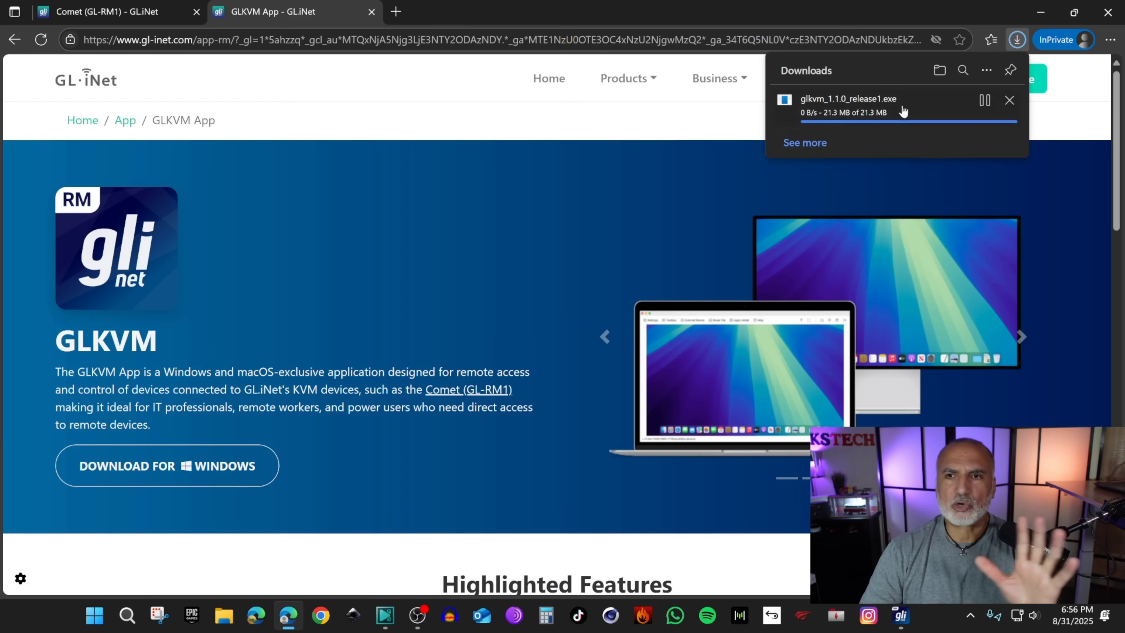
left_click(1039, 16)
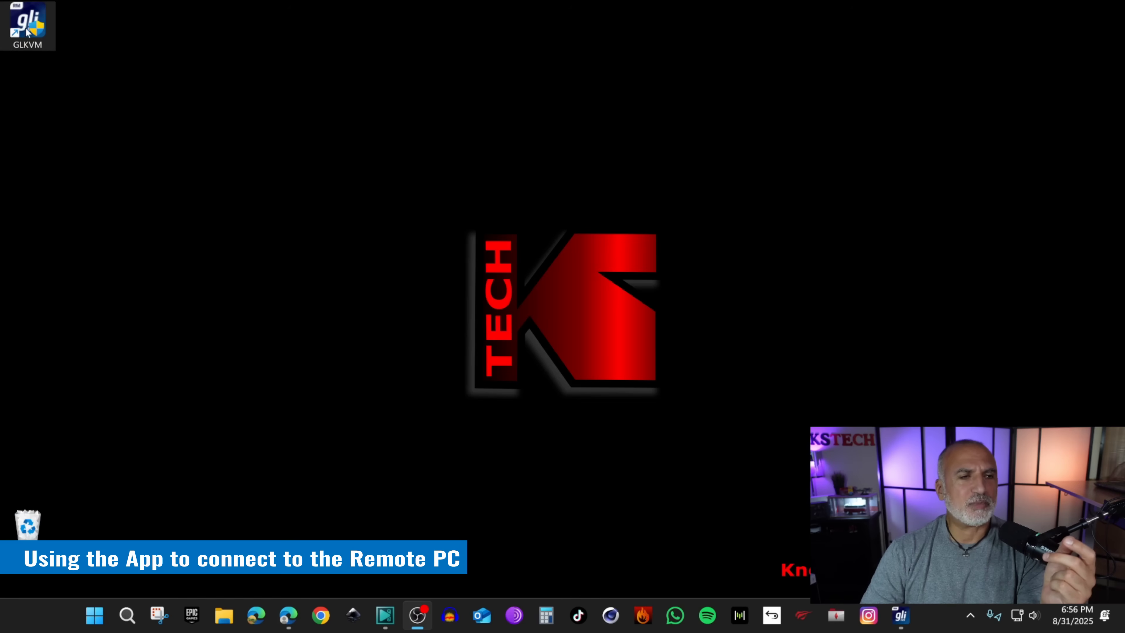
- Launch GLKVM from the desktop shortcut and approve the admin-rights prompt
double_click(27, 32)
left_click(766, 433)
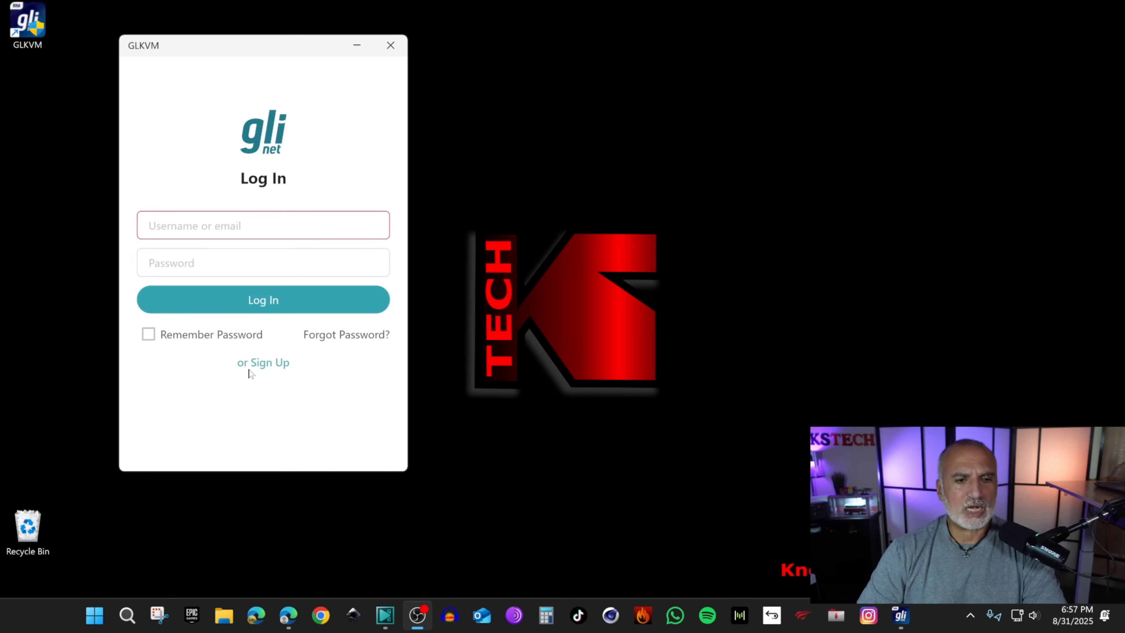
- Start a new account sign-up with America as the region
left_click(262, 363)
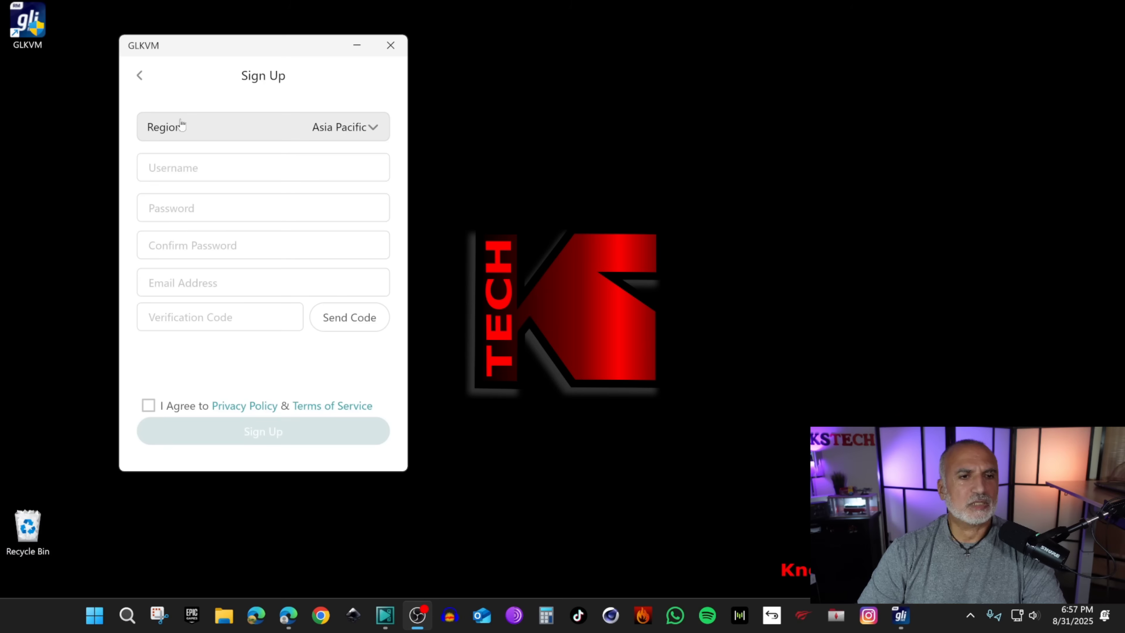
left_click(376, 135)
left_click(306, 195)
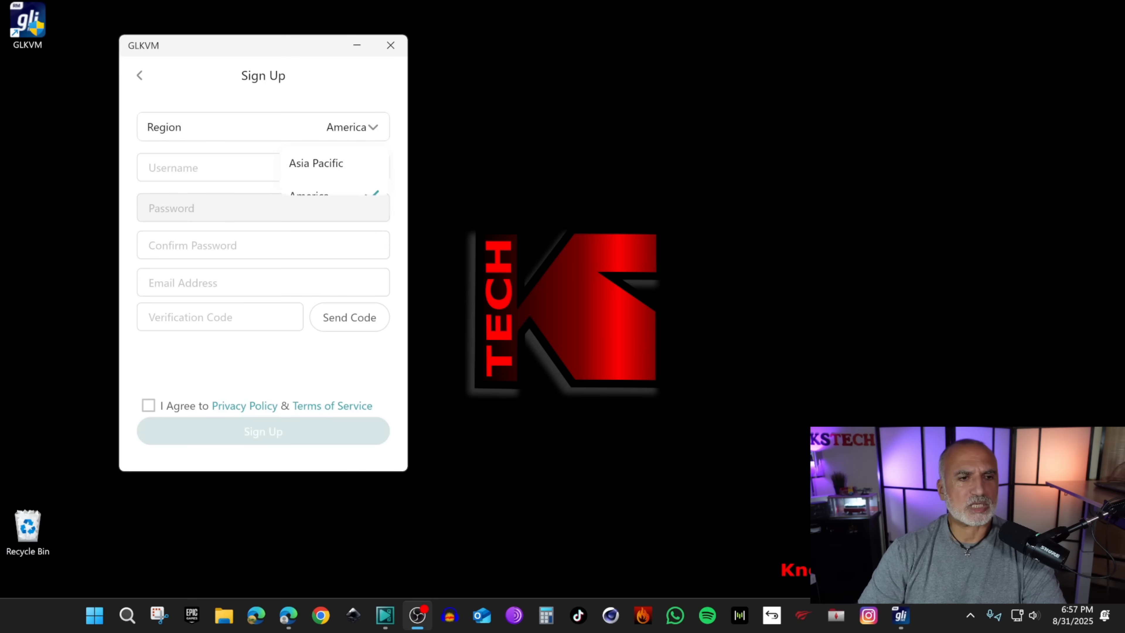
- Fill in username, matching passwords and e-mail, request the verification code, and submit registration
left_click(243, 171)
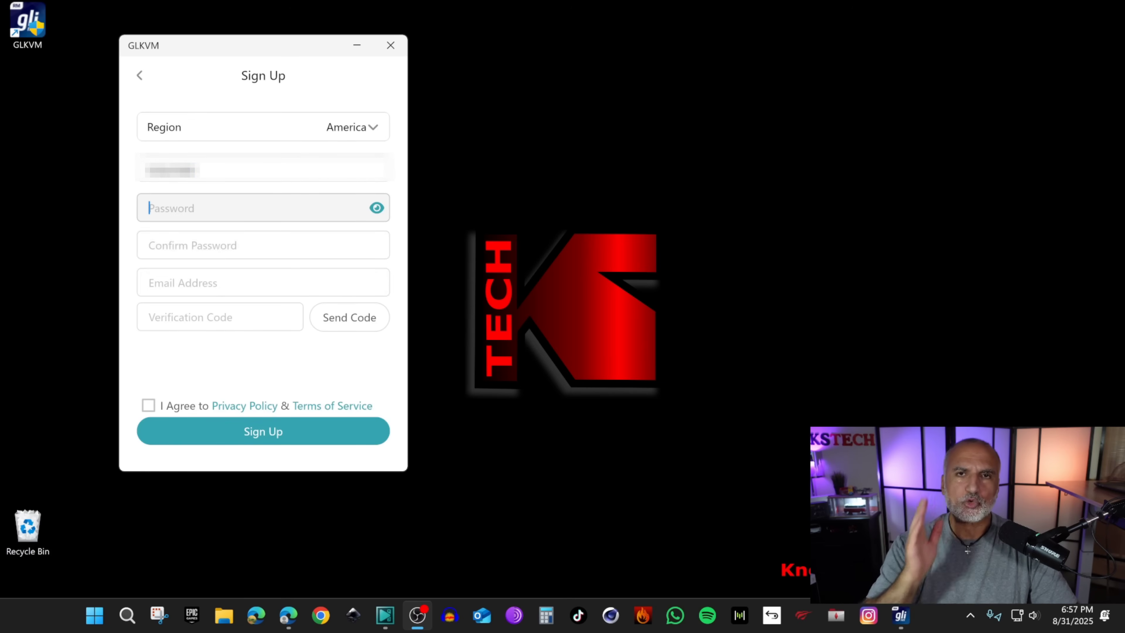
type("*************")
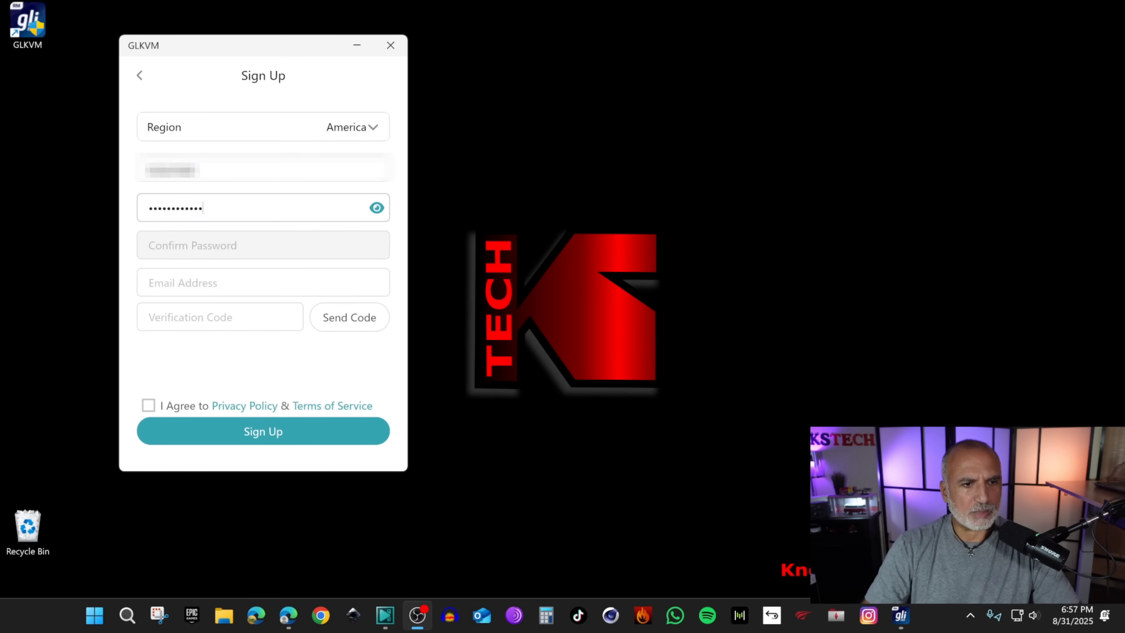
key("Tab")
type("*************")
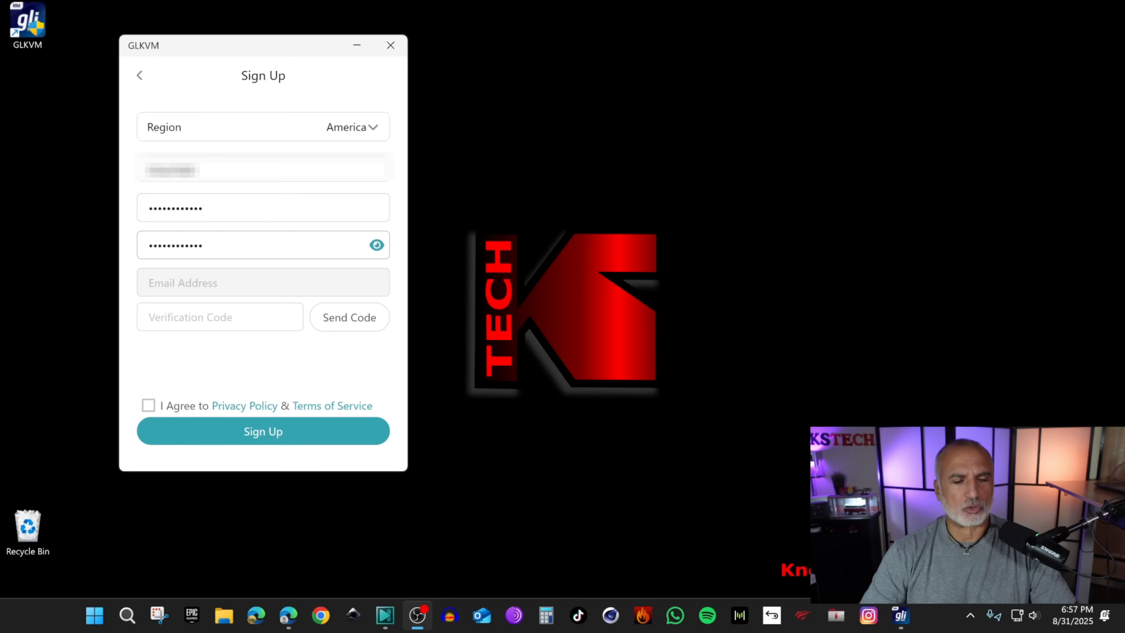
left_click(151, 282)
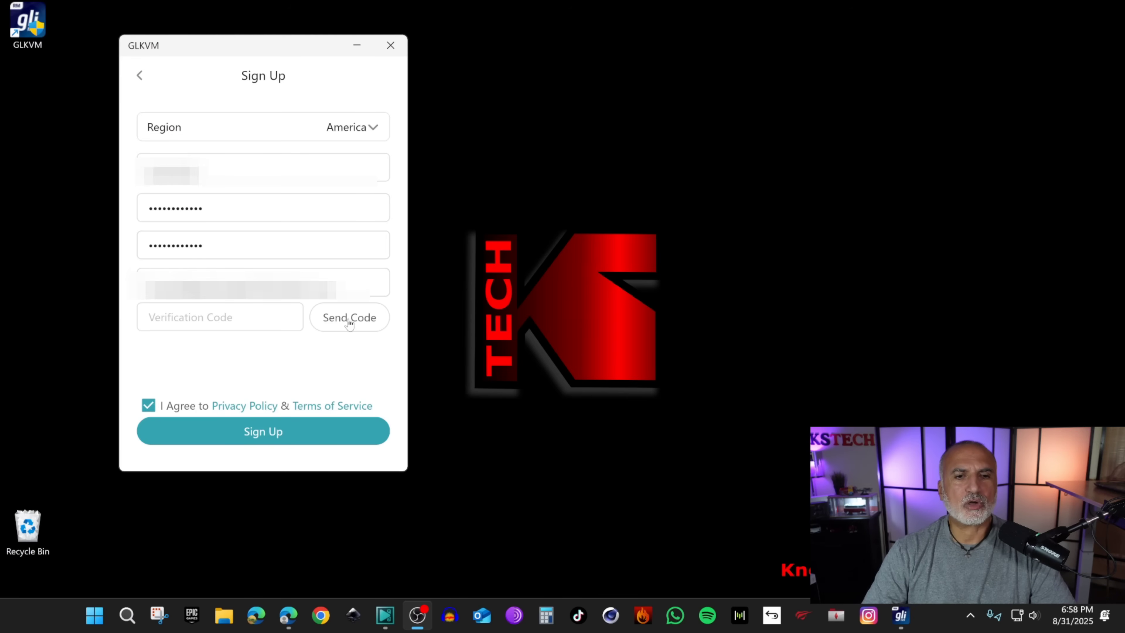
left_click(349, 324)
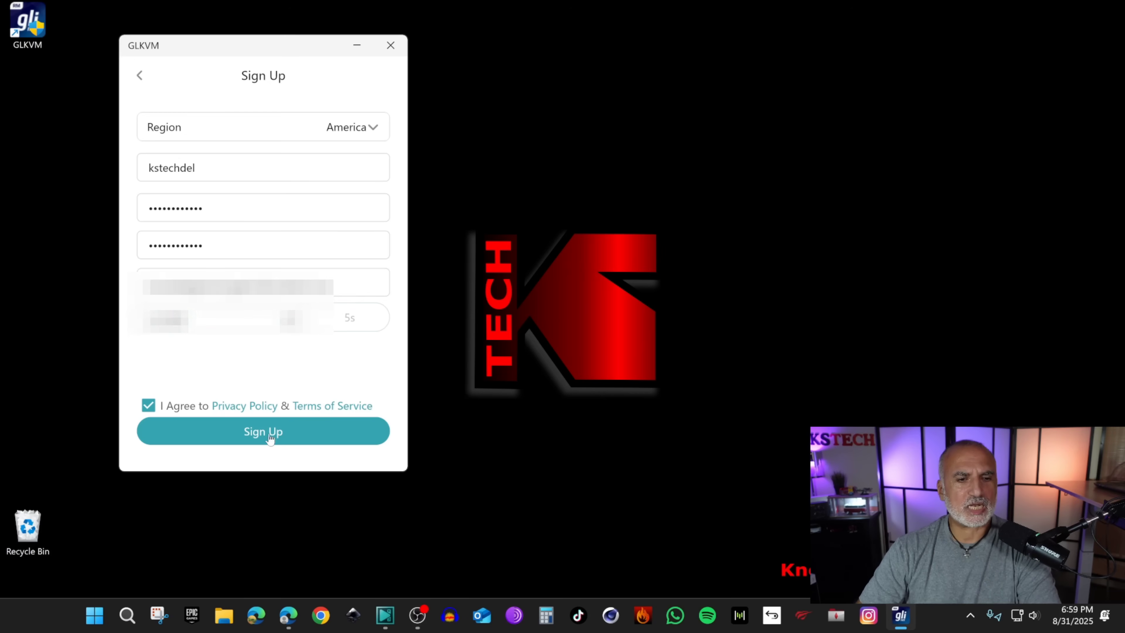
left_click(263, 432)
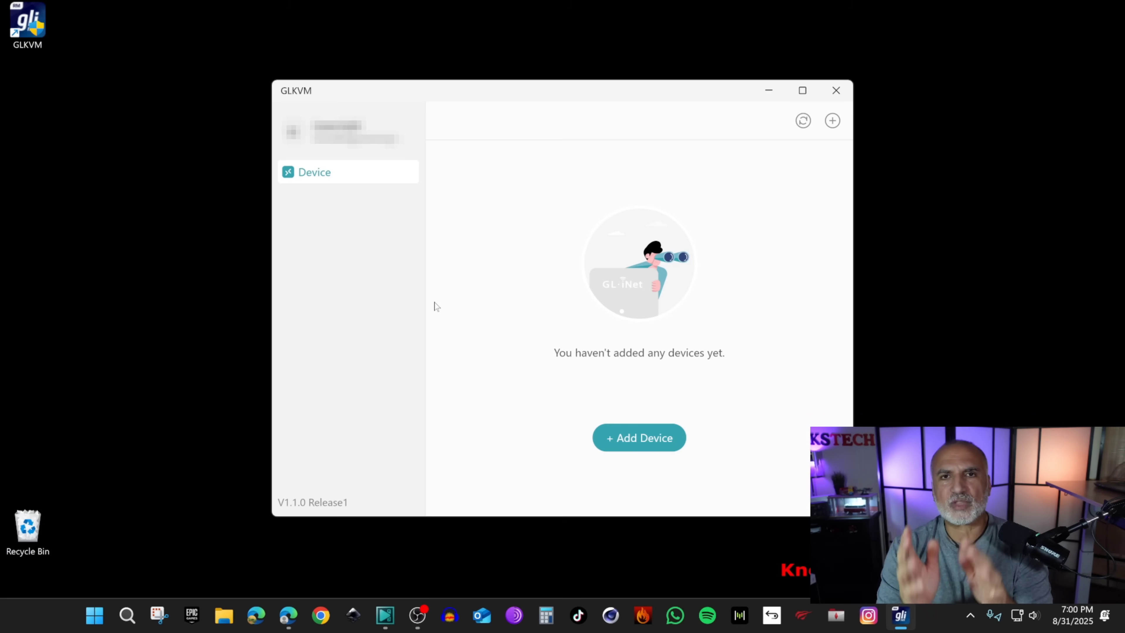
- Manually add the KVM as device 'Home' with its serial number and finish binding
left_click(638, 446)
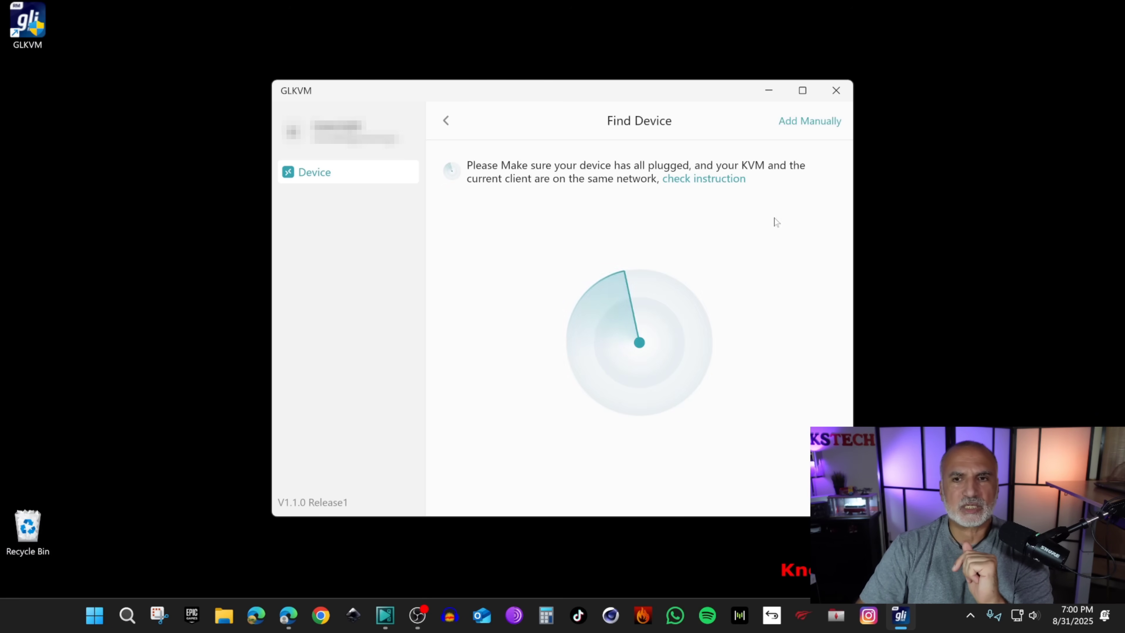
left_click(800, 122)
left_click(558, 275)
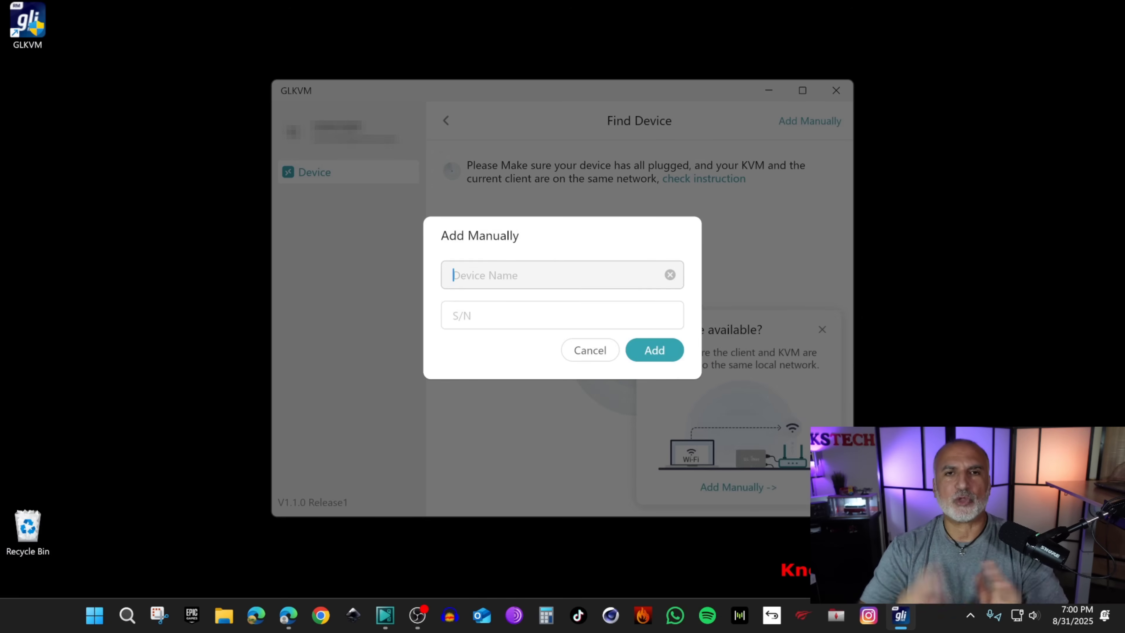
type("Hom")
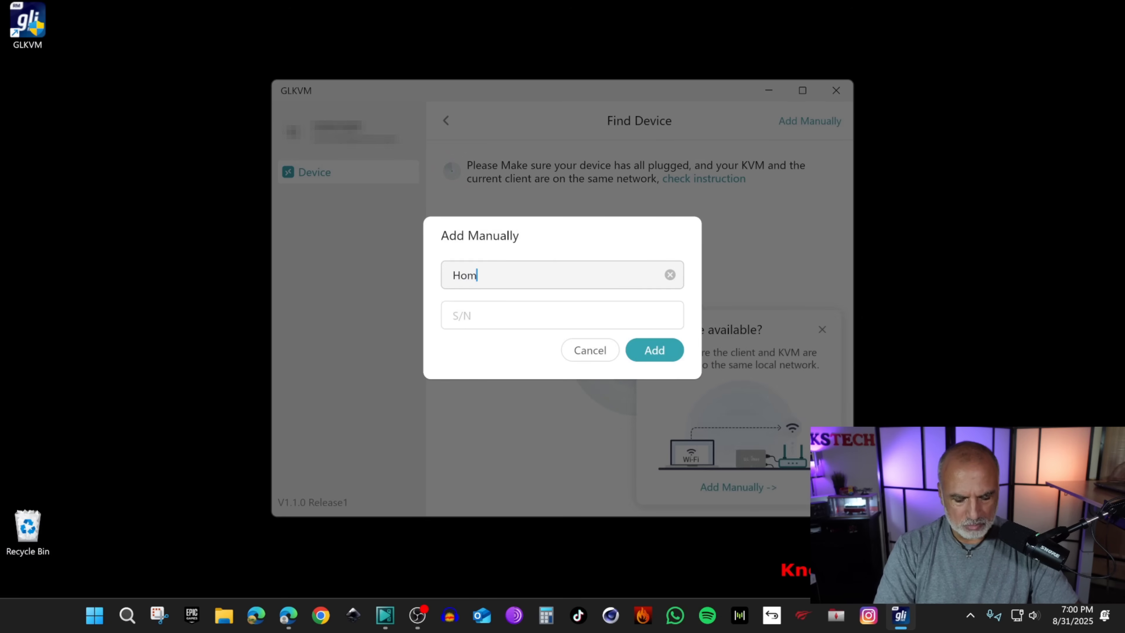
key("Tab")
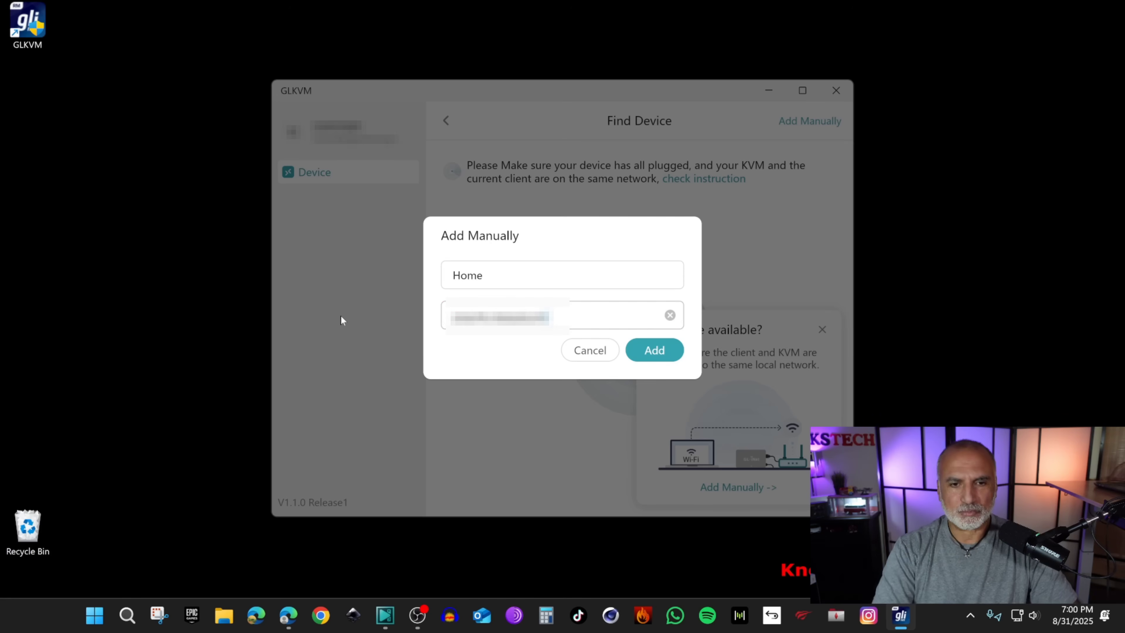
left_click(656, 351)
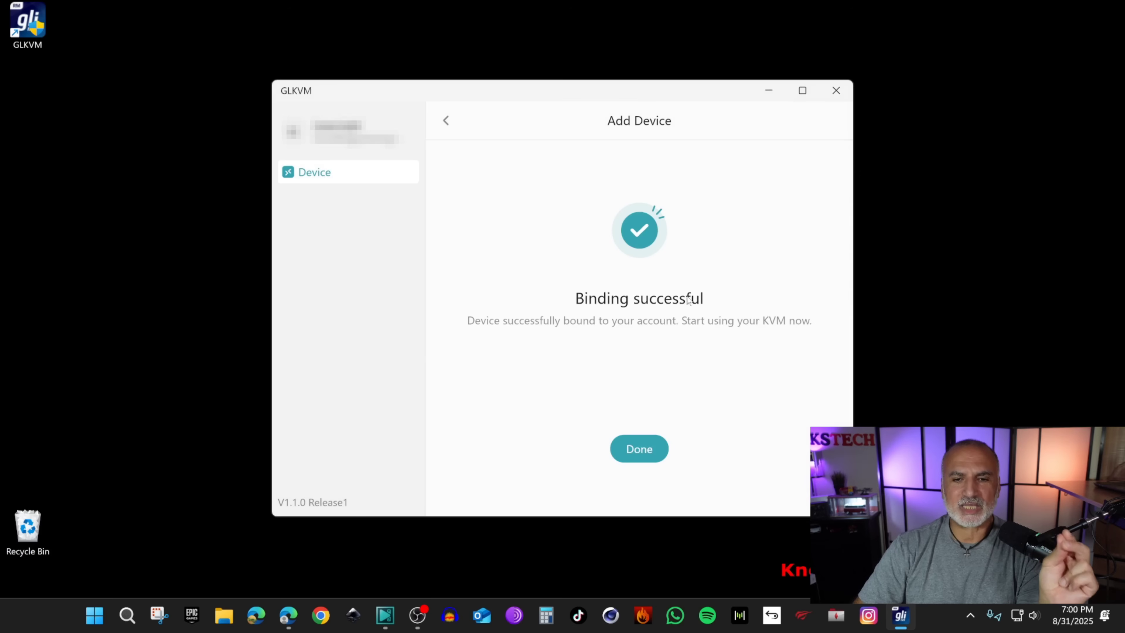
left_click(640, 449)
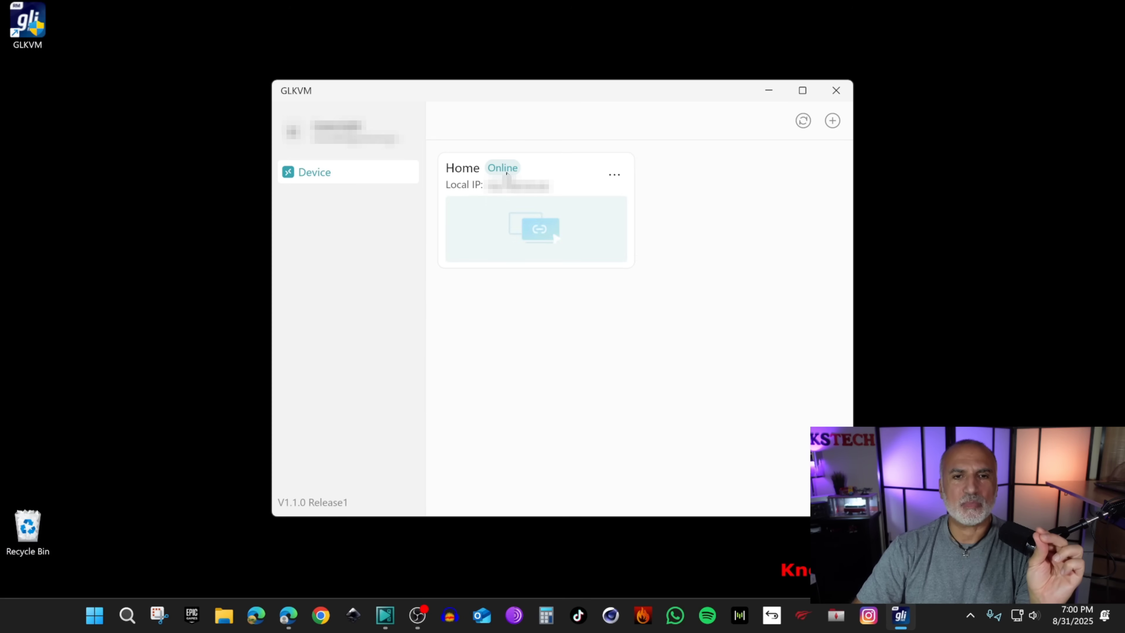
- Start Remote Control on the Home device card and begin entering the admin password
mouse_move(540, 246)
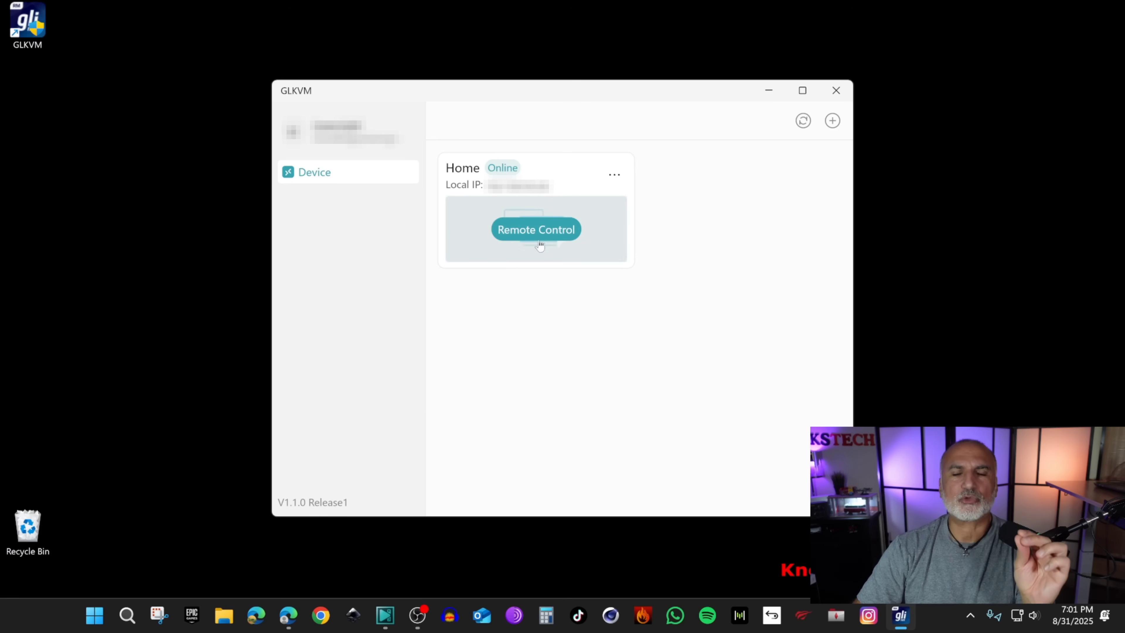
left_click(523, 235)
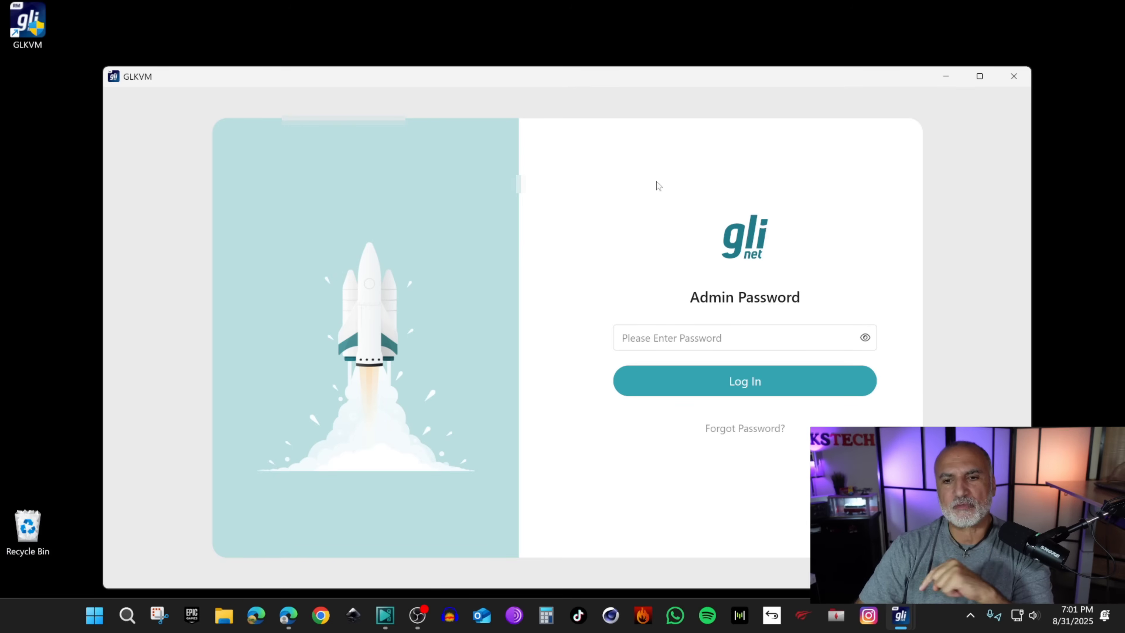
key("Tab")
type("••••")
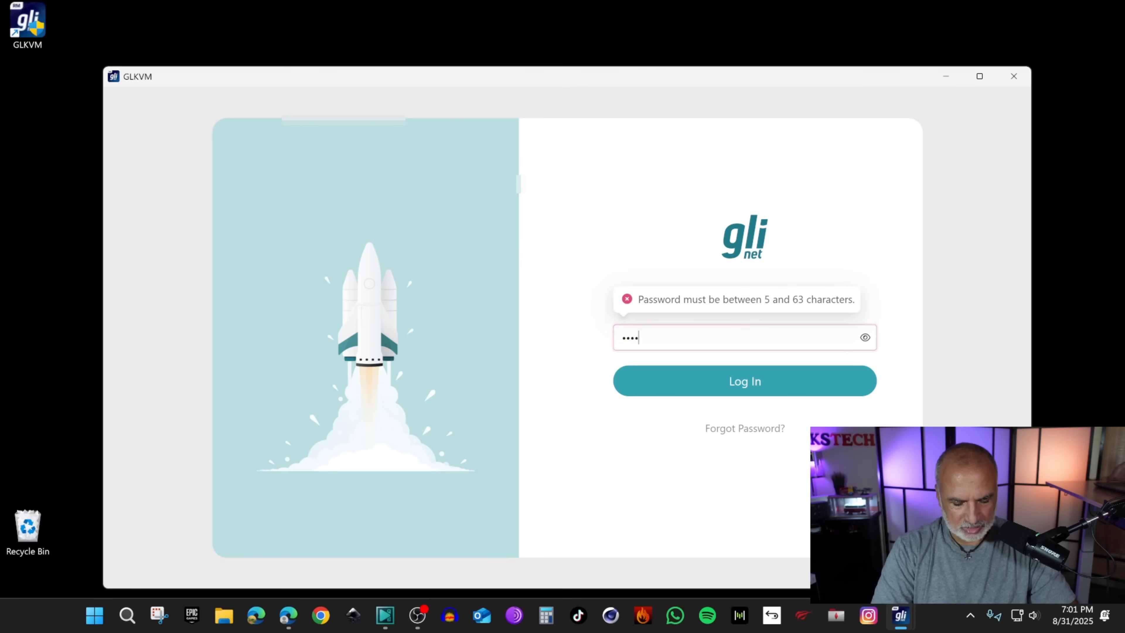
type("••••••")
- Log in to the Home KVM and enable Speaker under Remote Device Settings
left_click(732, 380)
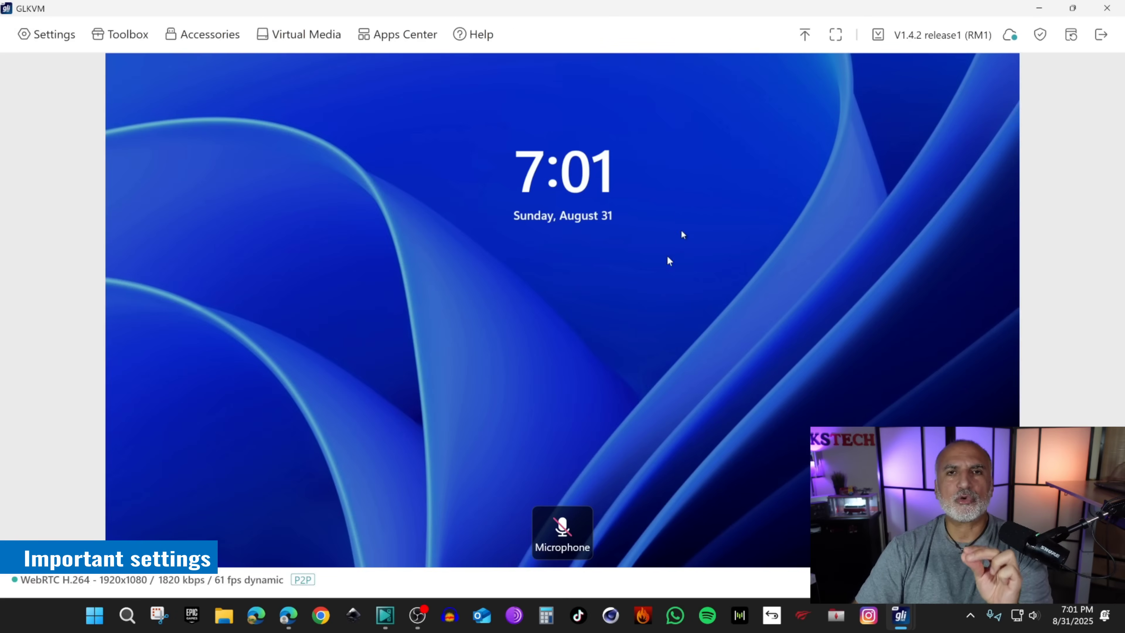
left_click(44, 34)
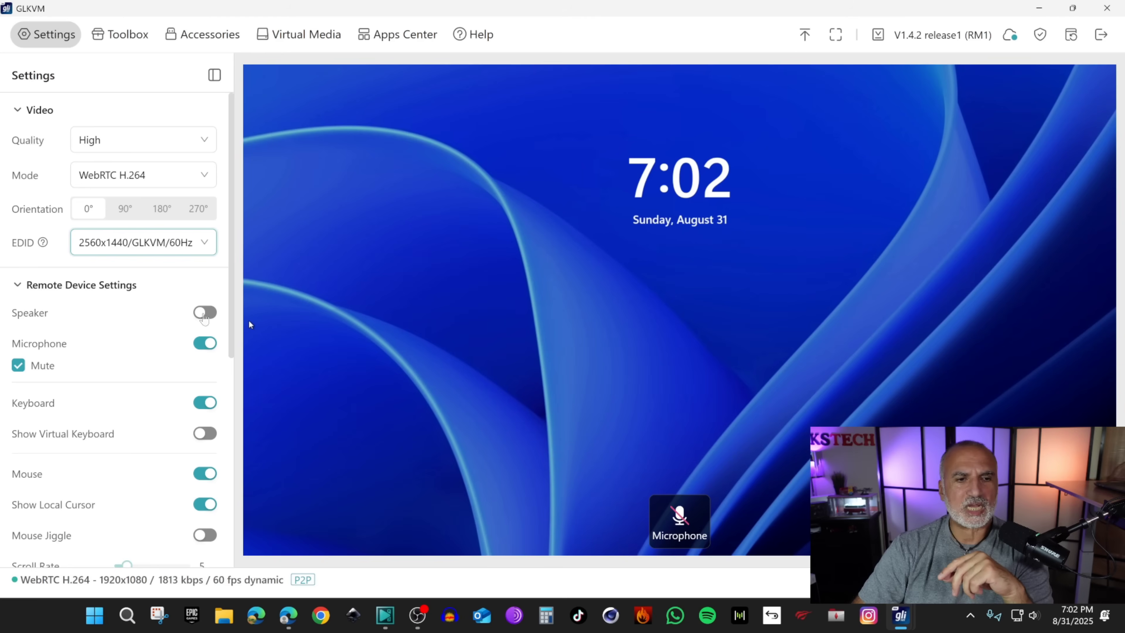
left_click(204, 313)
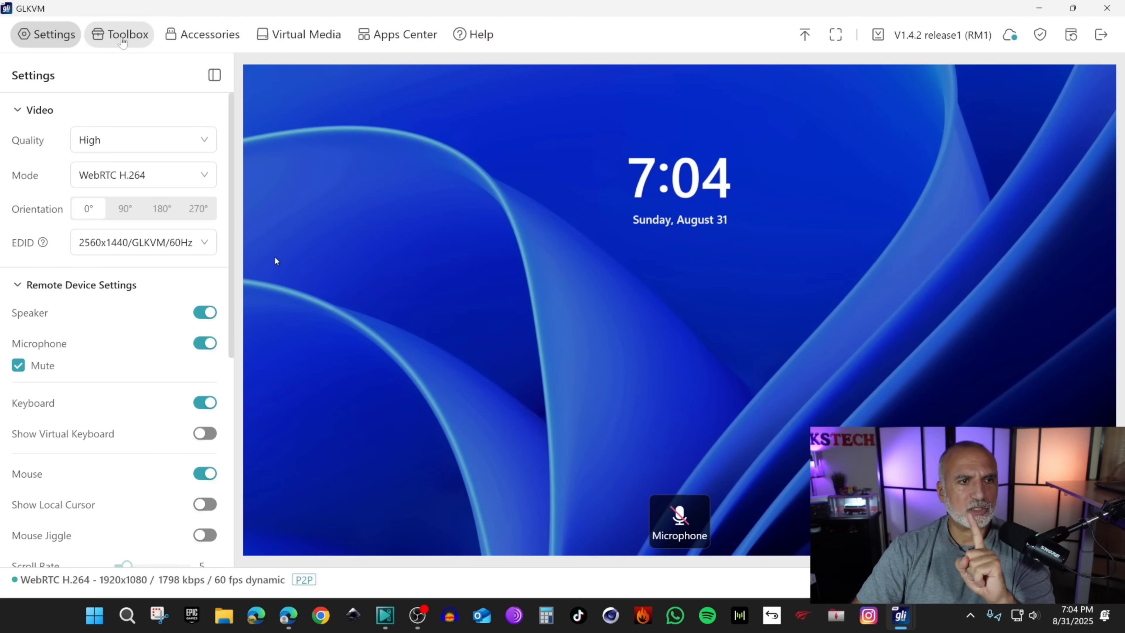
- Add the PC as a Wake On Lan device from the Toolbox
left_click(121, 39)
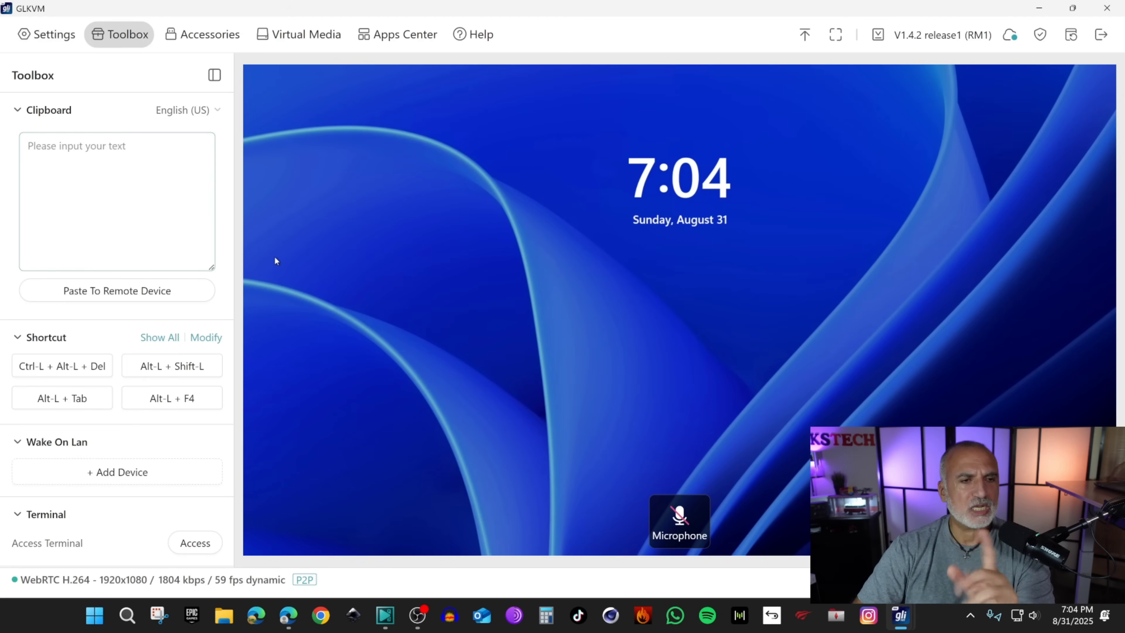
left_click(254, 363)
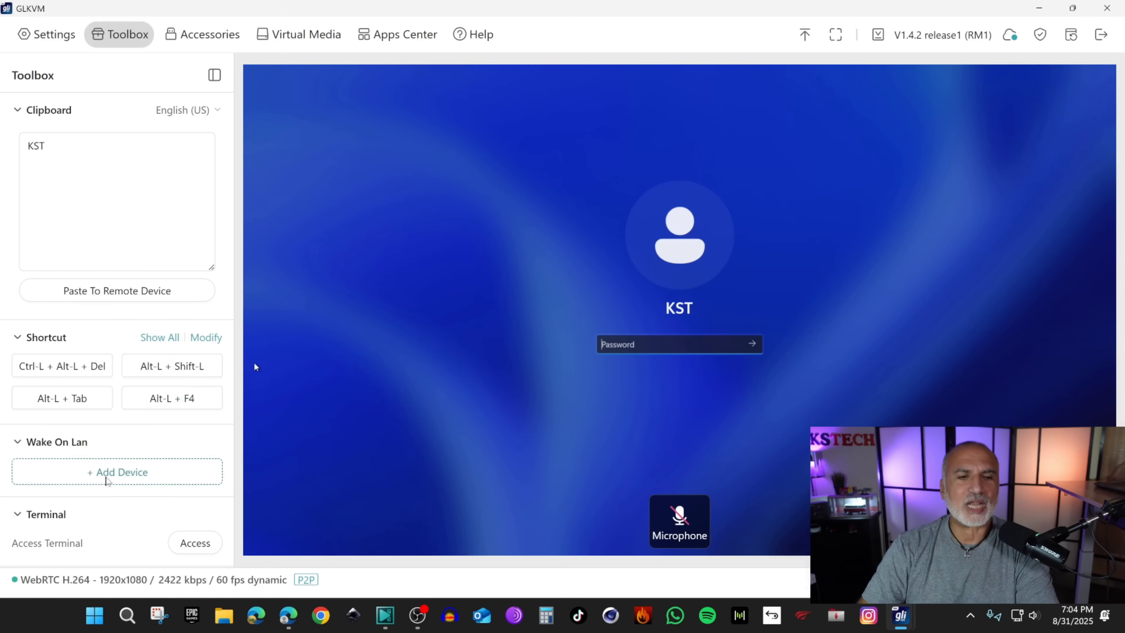
left_click(106, 475)
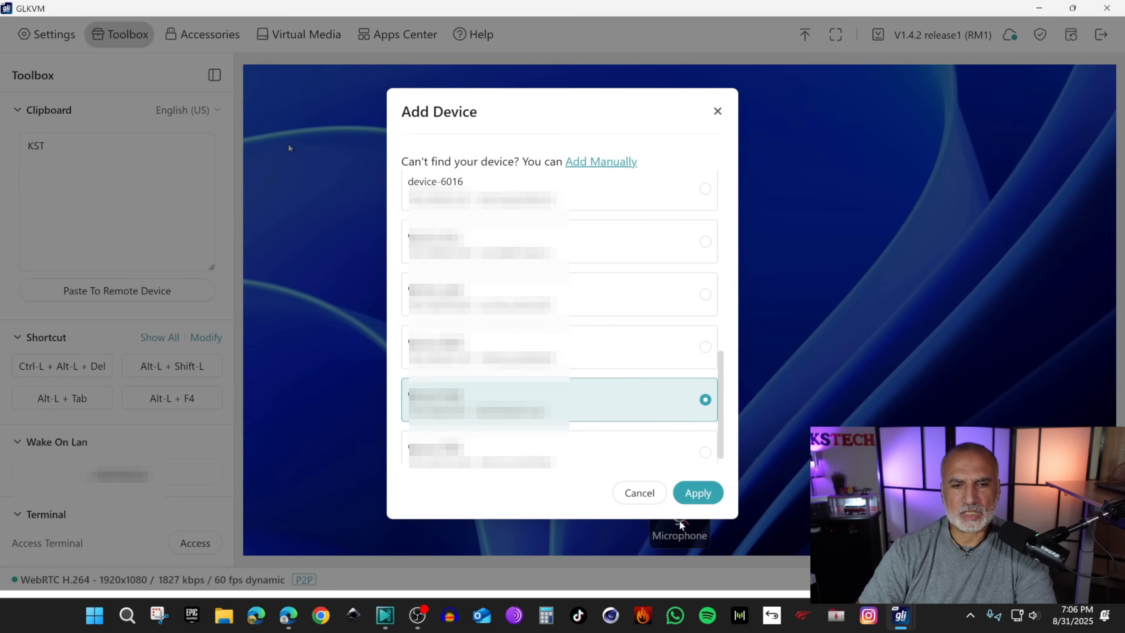
left_click(697, 497)
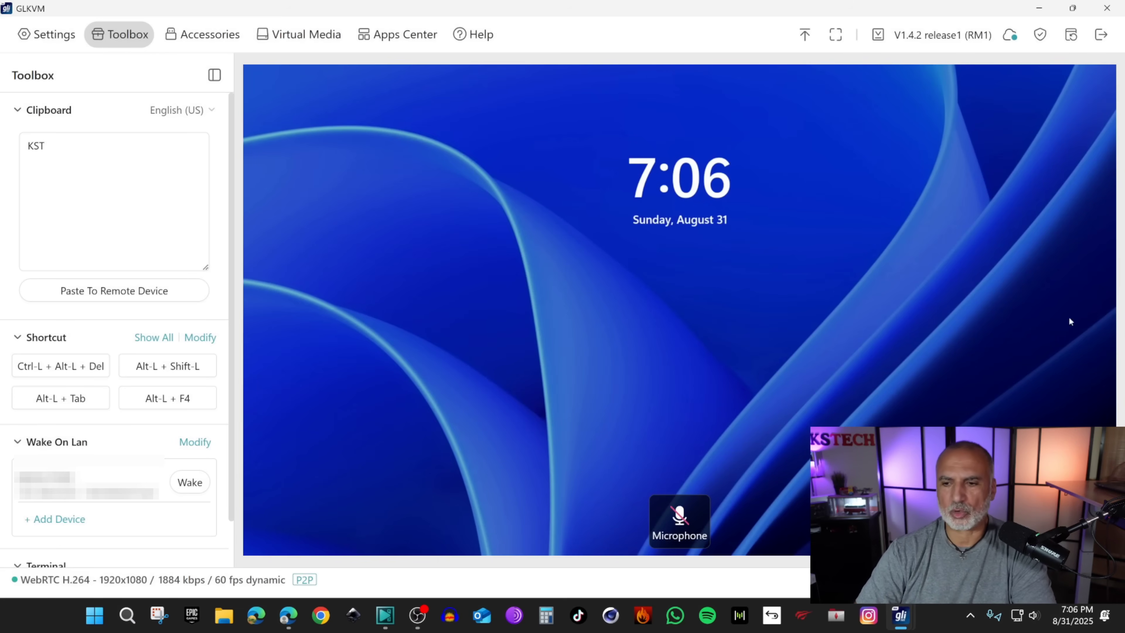
- Put the remote Windows PC to sleep from its power menu
left_click(915, 379)
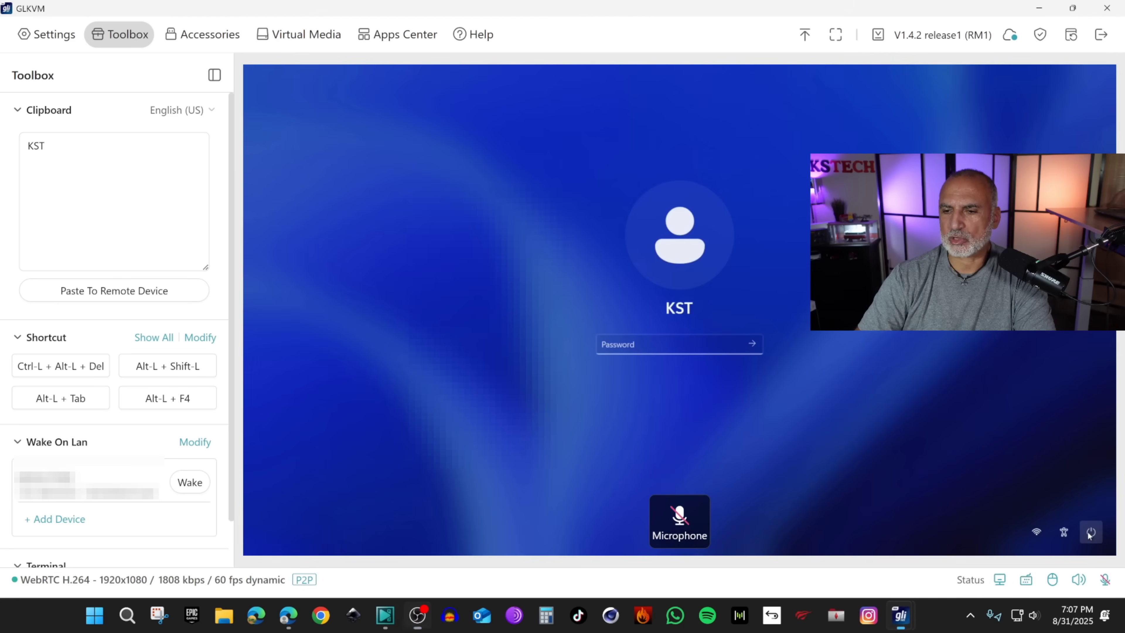
left_click(1090, 534)
left_click(1080, 464)
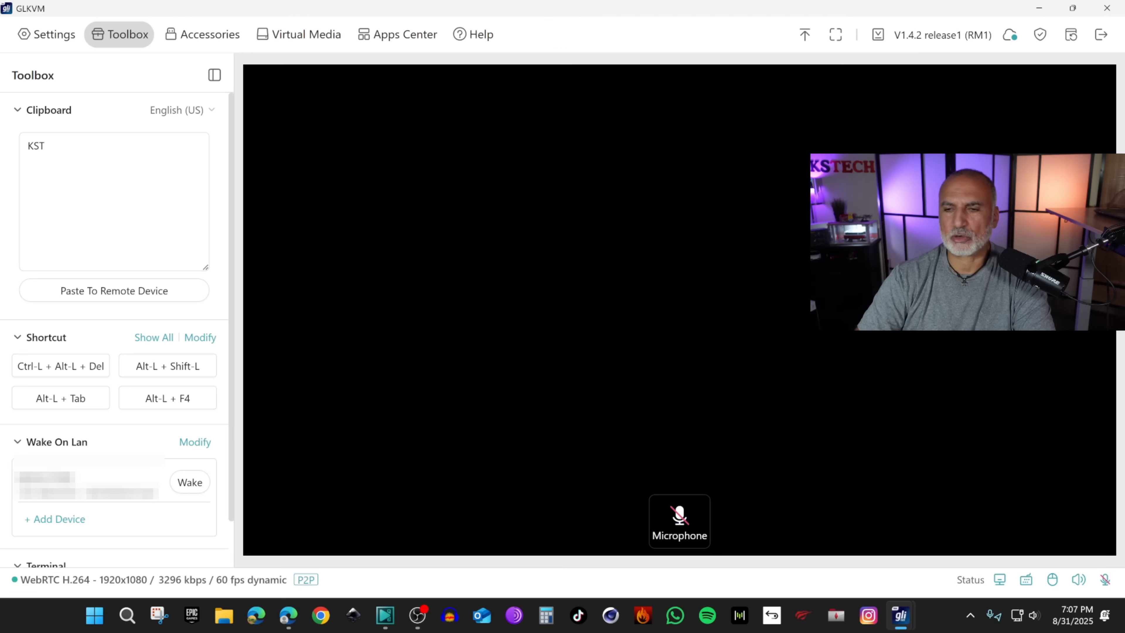
- Wake the sleeping PC with the Wake On Lan command
left_click(186, 484)
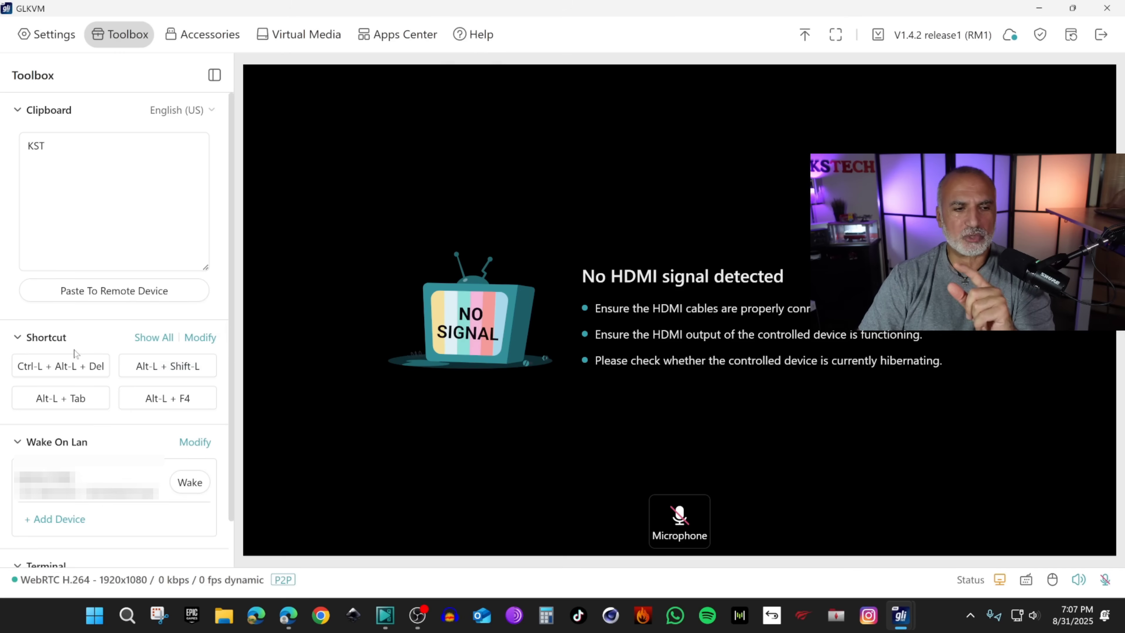
left_click(186, 450)
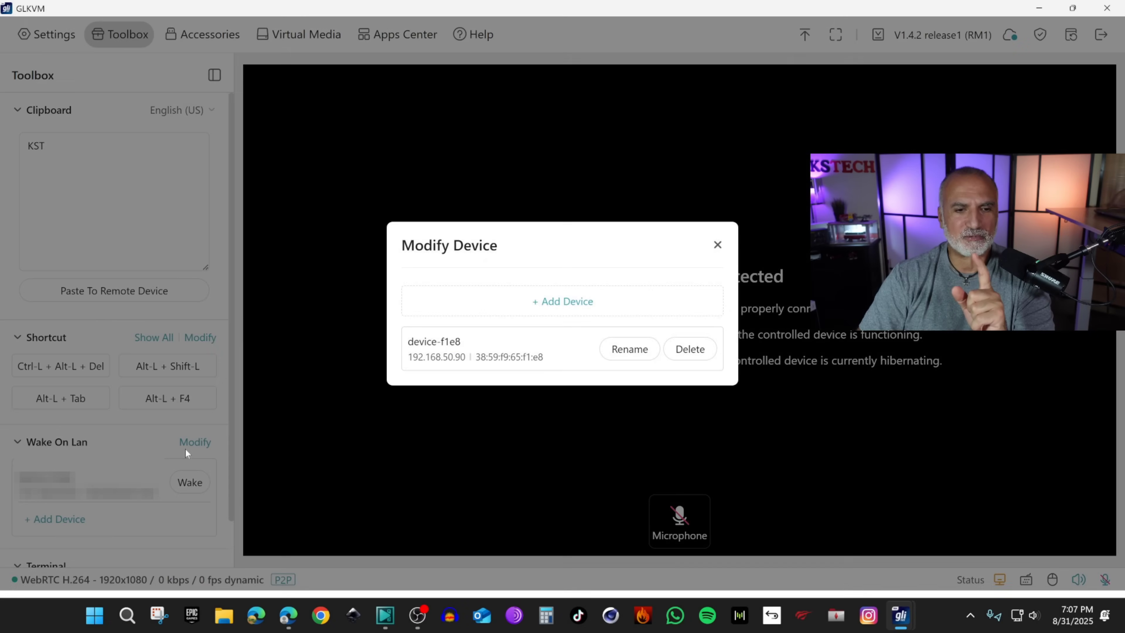
left_click(717, 245)
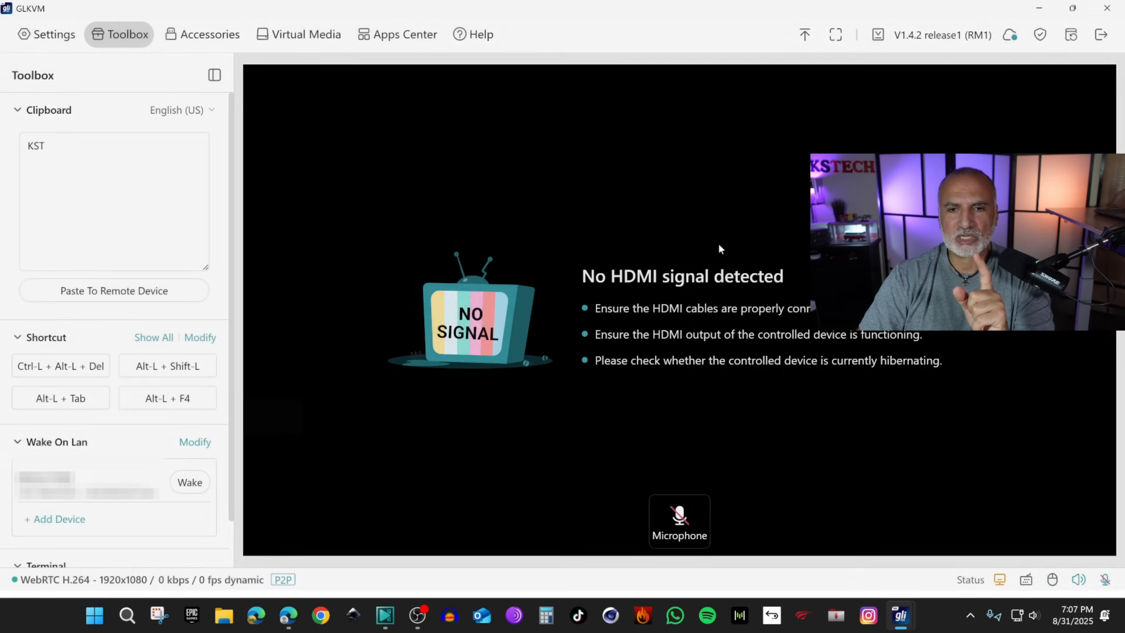
left_click(190, 482)
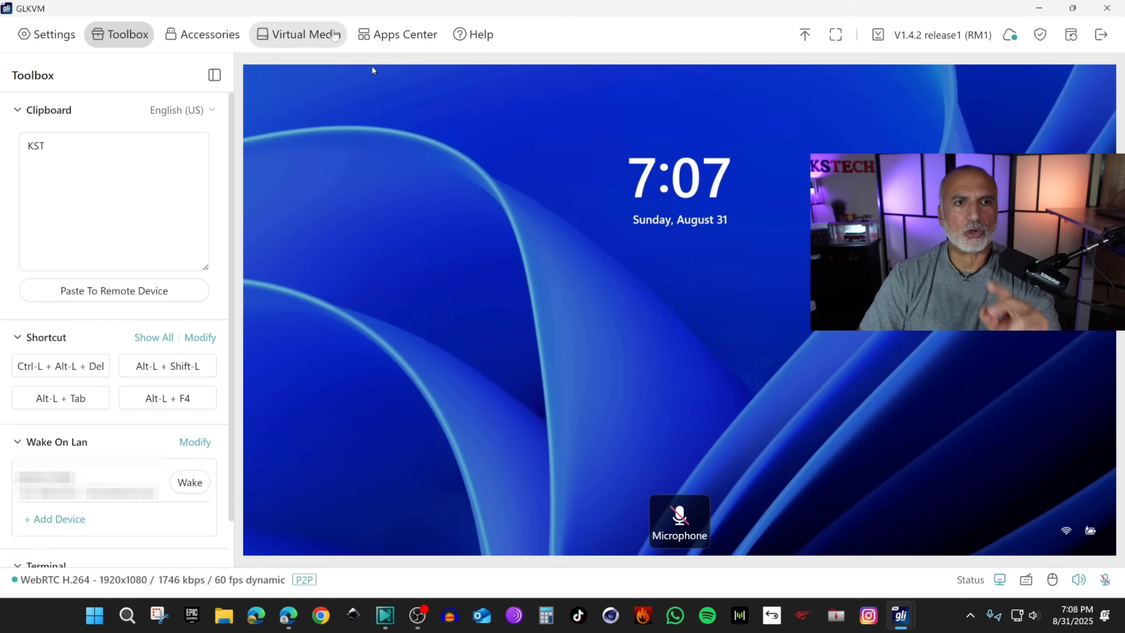
- Check and dismiss the Virtual Media panel, then sign in to the remote Windows PC with the account password
left_click(335, 35)
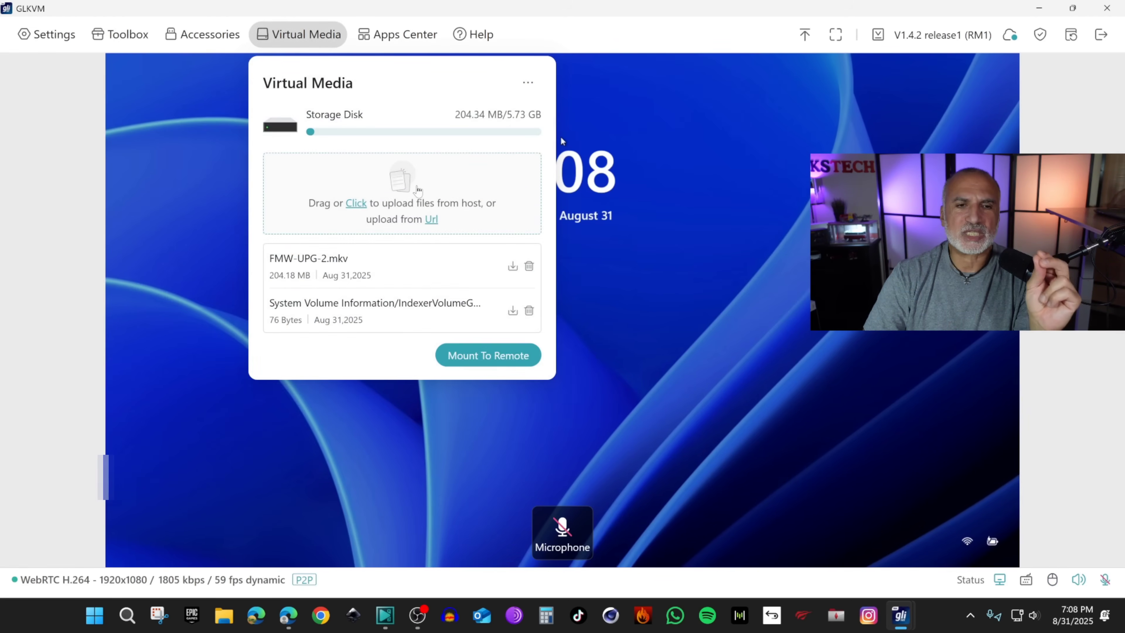
left_click(793, 209)
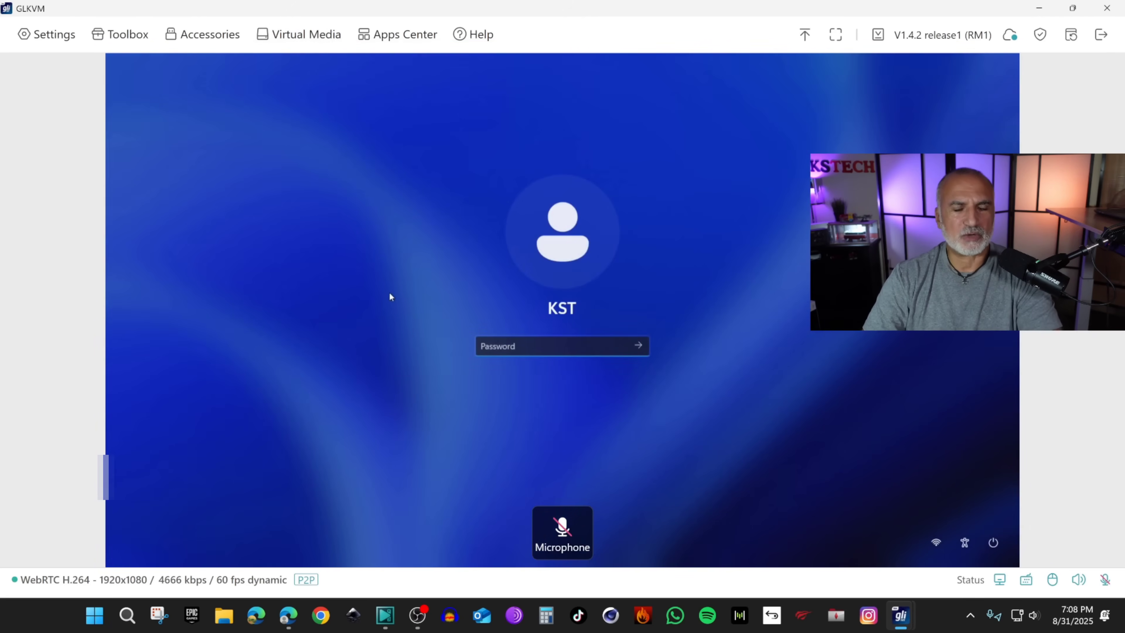
type("••••••")
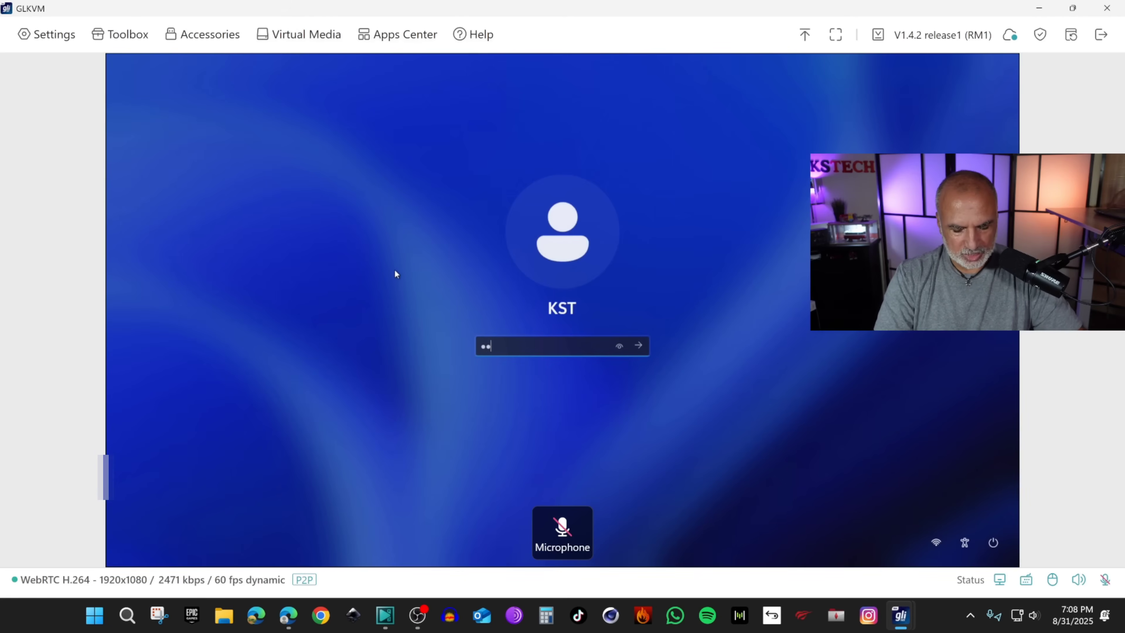
key("Return")
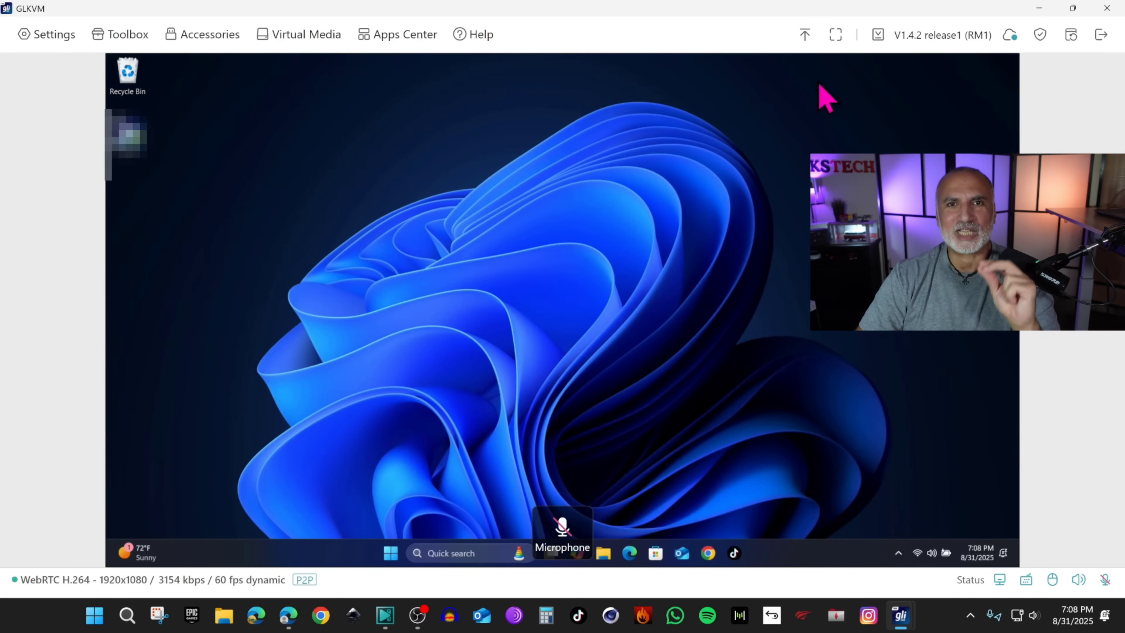
- Put the remote stream in full screen and launch Chrome from the remote taskbar
left_click(836, 35)
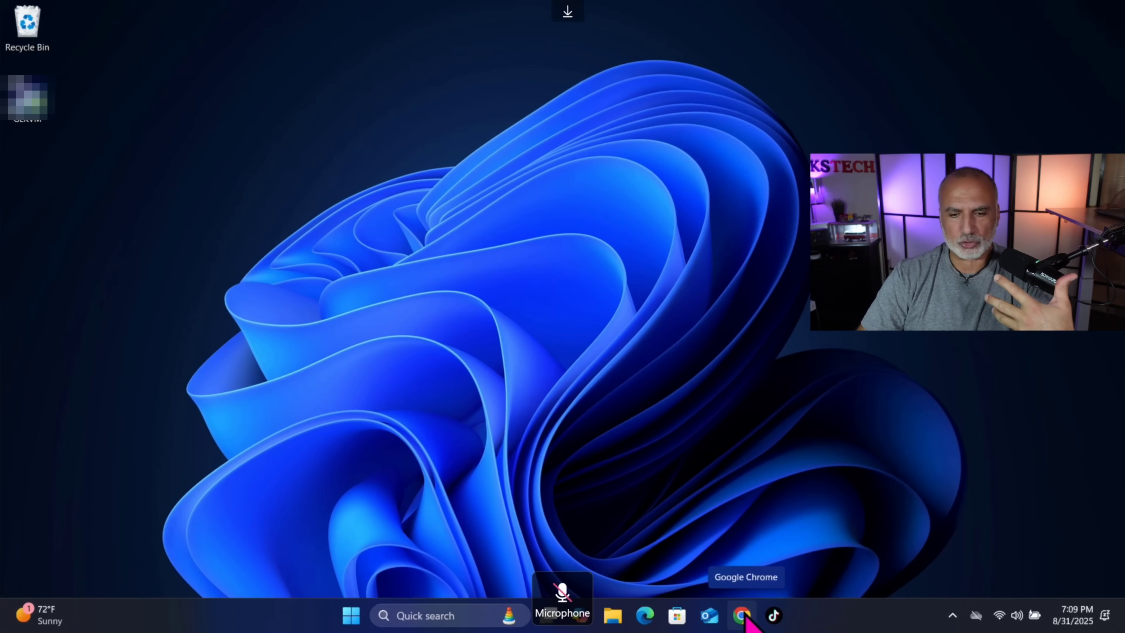
left_click(749, 615)
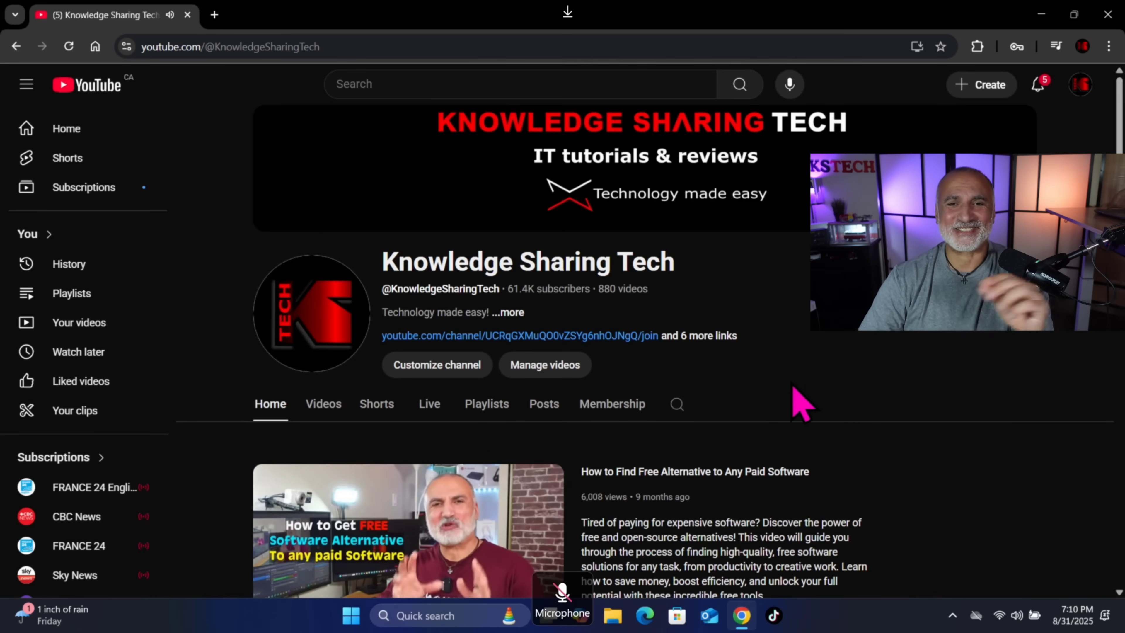
mouse_move(515, 503)
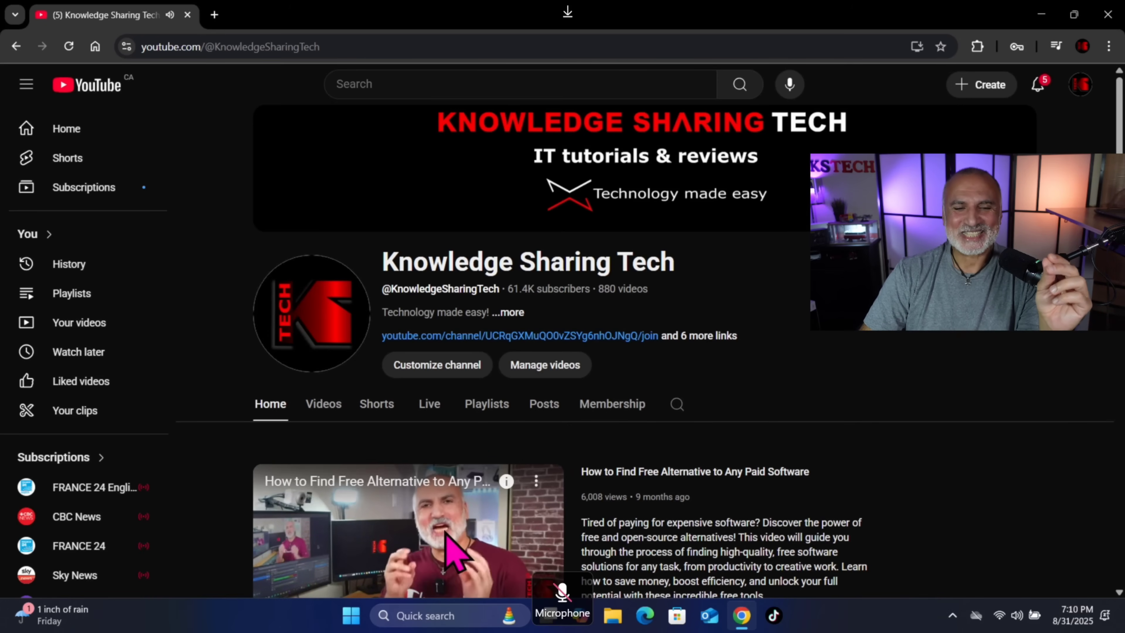